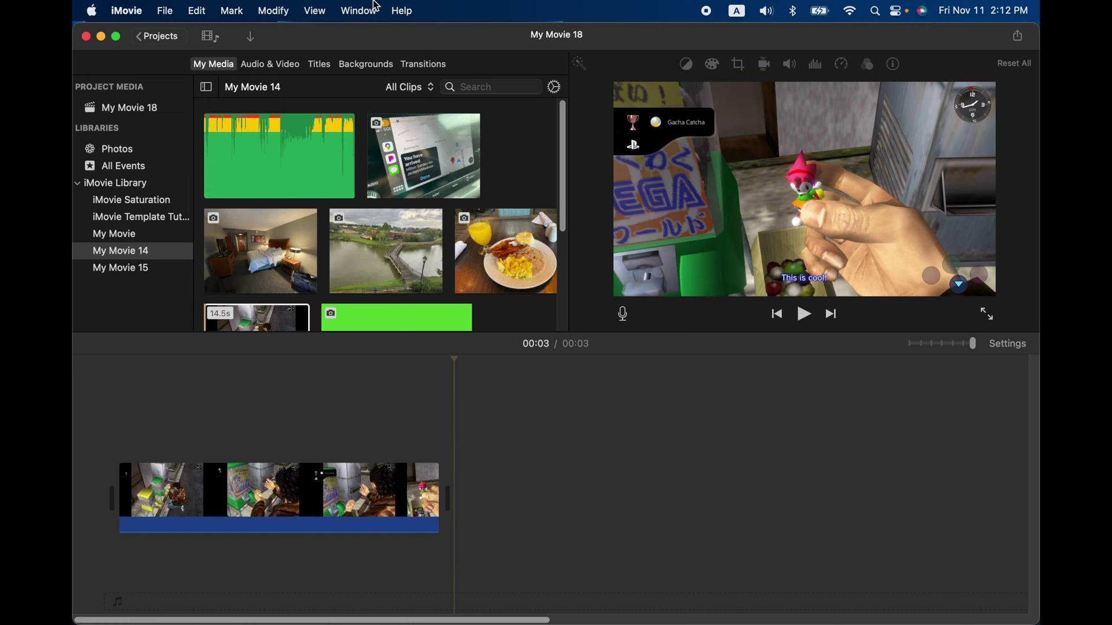
# Split the timeline clip at the first cut point
pyautogui.click(218, 498)
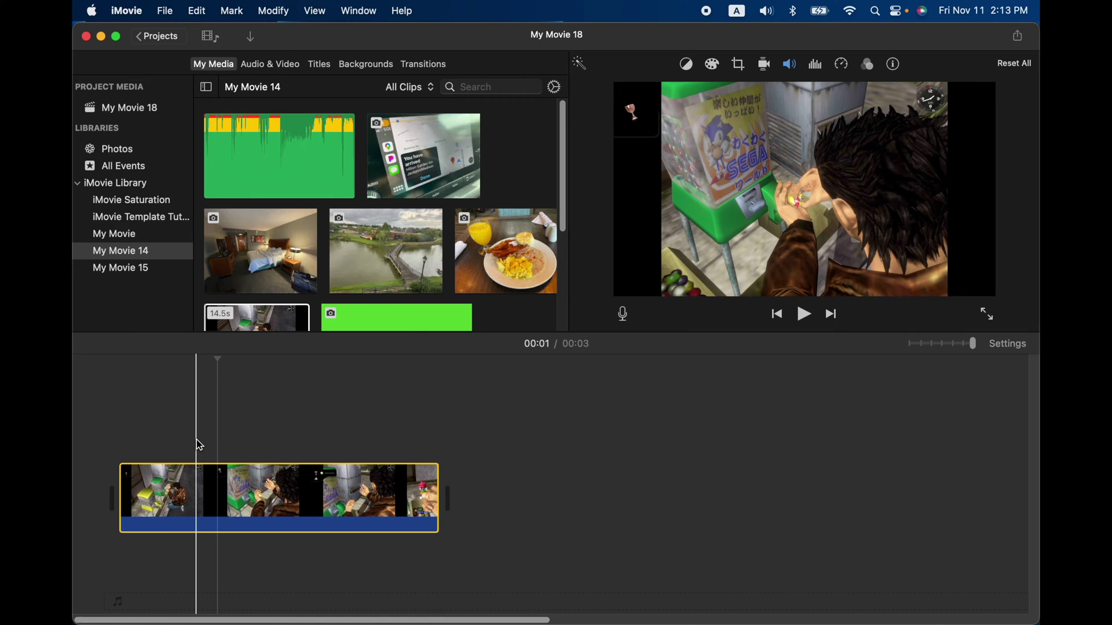
pyautogui.rightClick(196, 486)
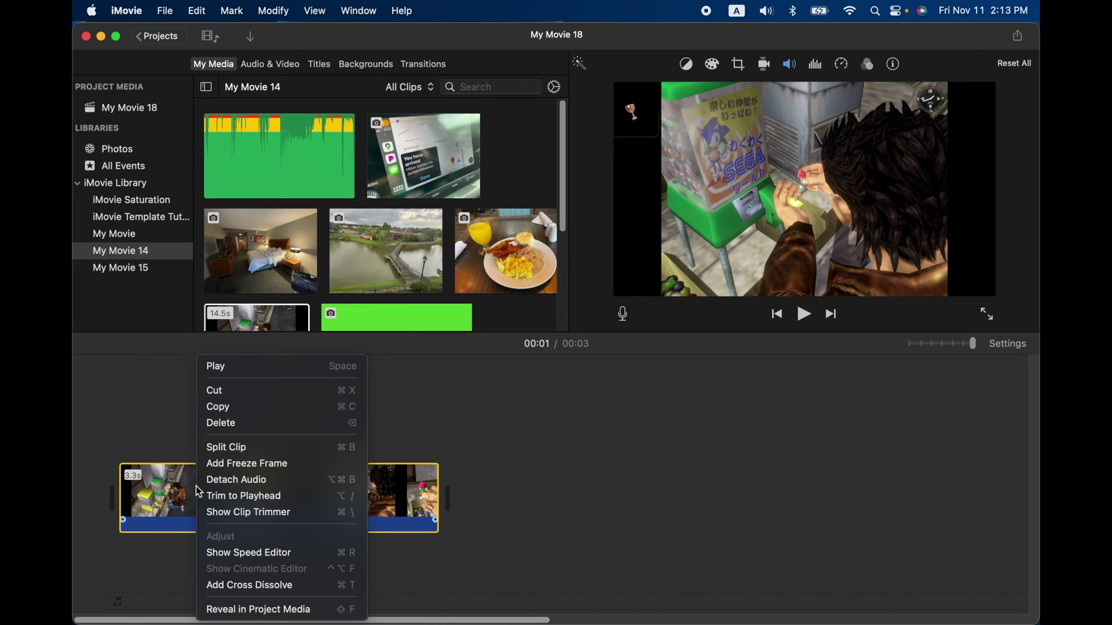
pyautogui.click(243, 448)
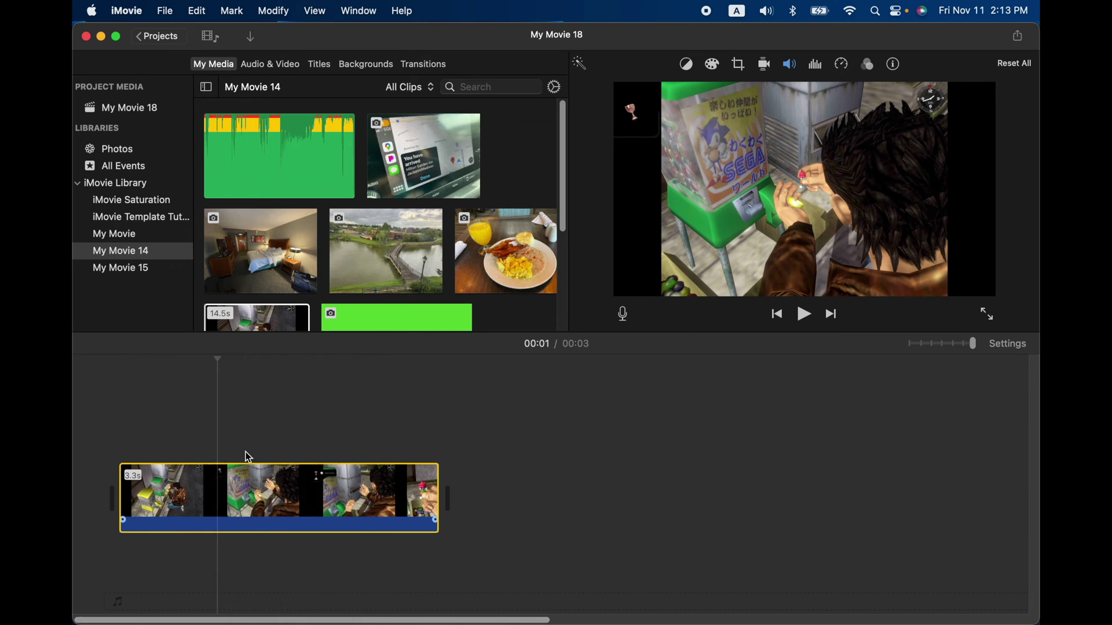
pyautogui.rightClick(302, 499)
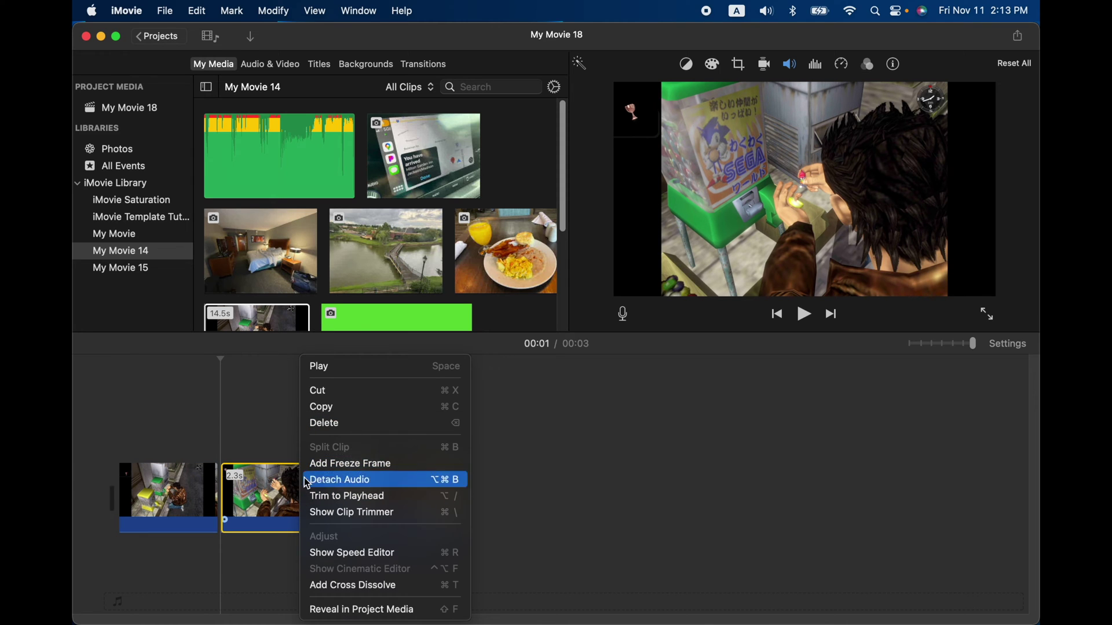
pyautogui.click(294, 423)
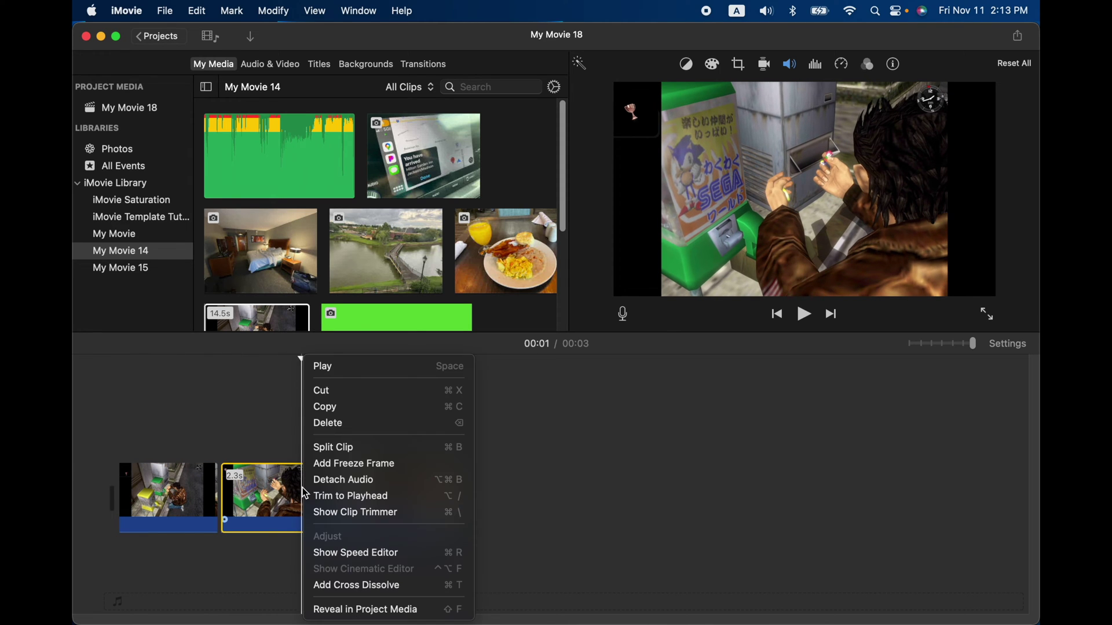
# Split the second and third pieces so the timeline holds four clips
pyautogui.rightClick(299, 495)
pyautogui.click(360, 448)
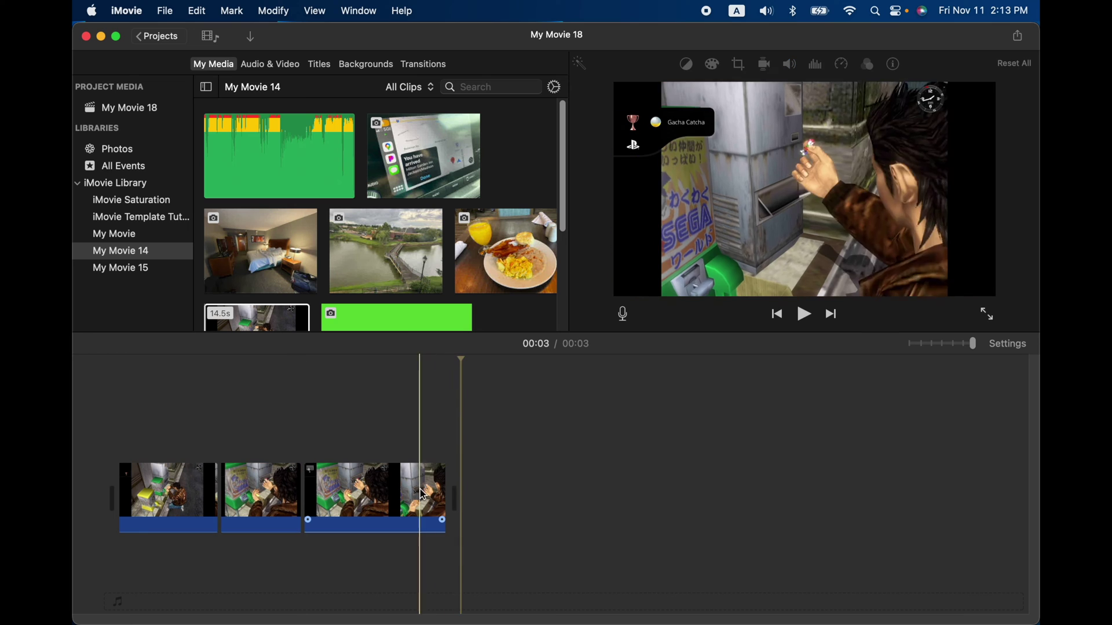
pyautogui.click(382, 501)
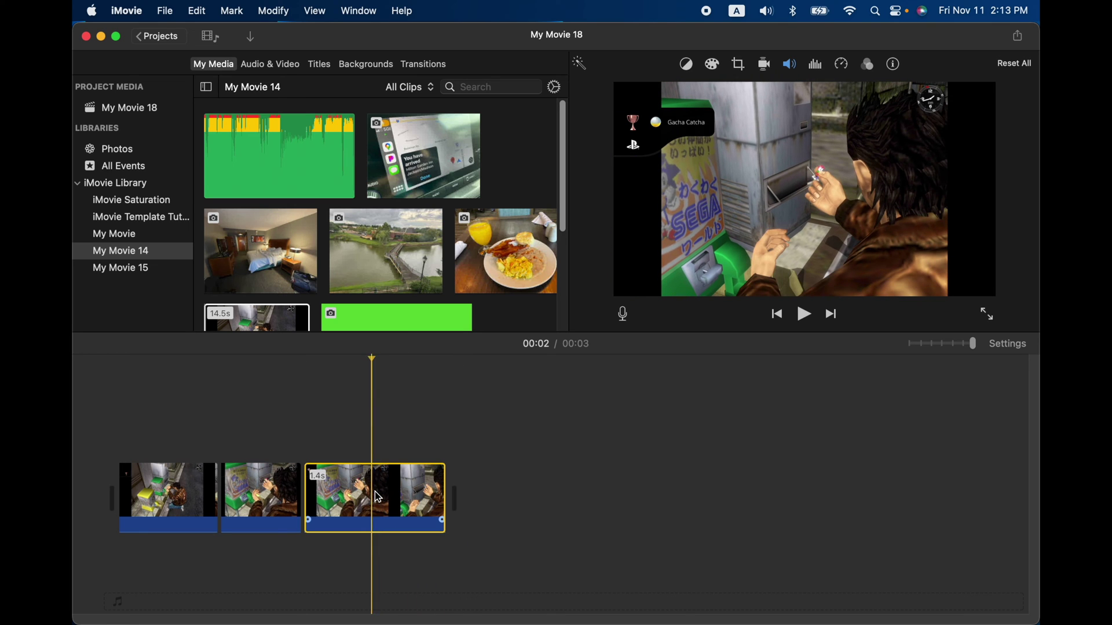
pyautogui.rightClick(376, 499)
pyautogui.click(413, 452)
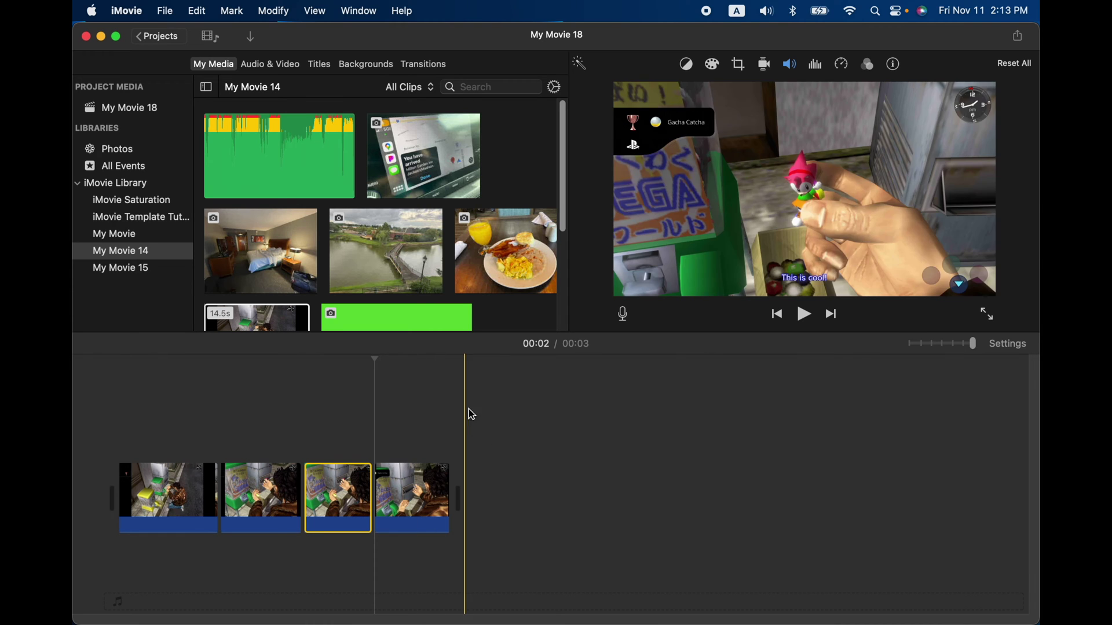
# Copy the first 1.0s clip from the timeline
pyautogui.click(192, 412)
pyautogui.click(173, 498)
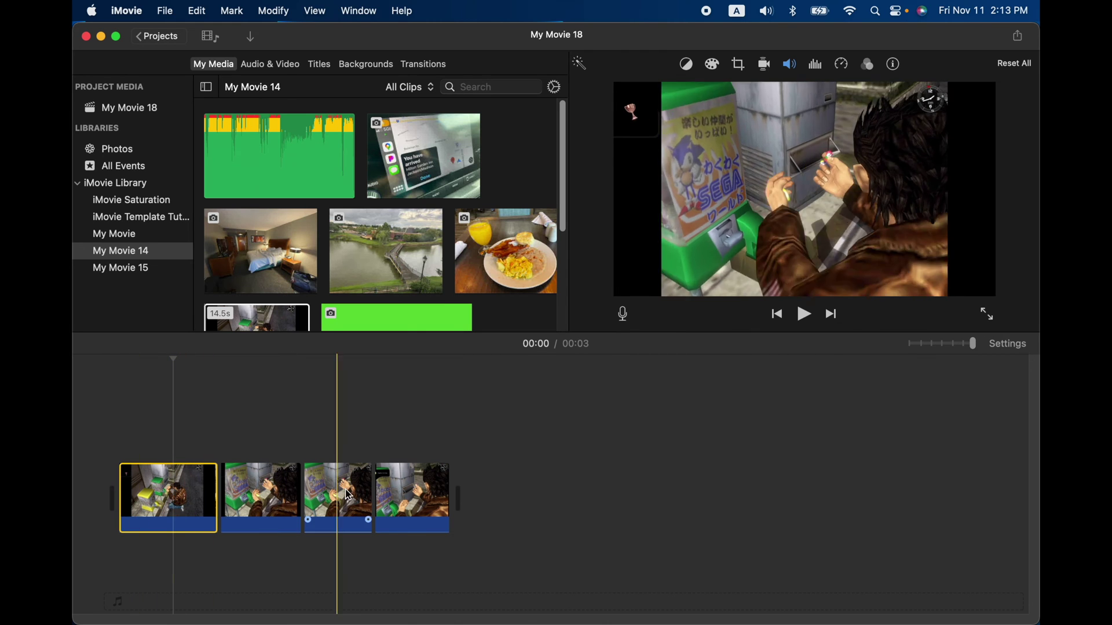
pyautogui.rightClick(177, 523)
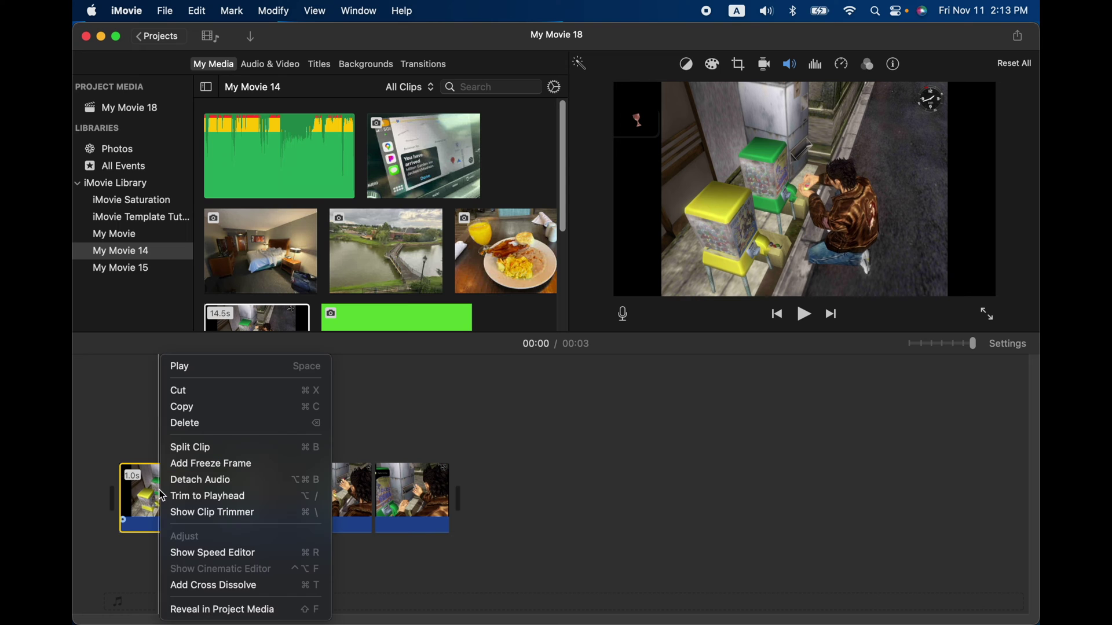
pyautogui.click(220, 413)
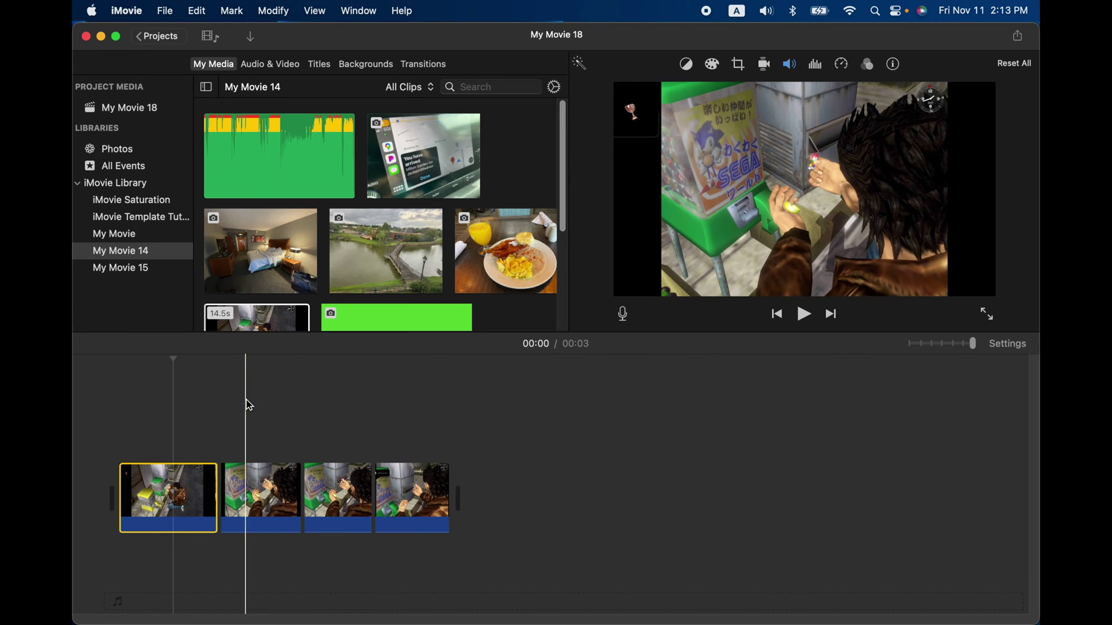
# Name the four-clip project 'Main' when returning to the project list
pyautogui.click(152, 40)
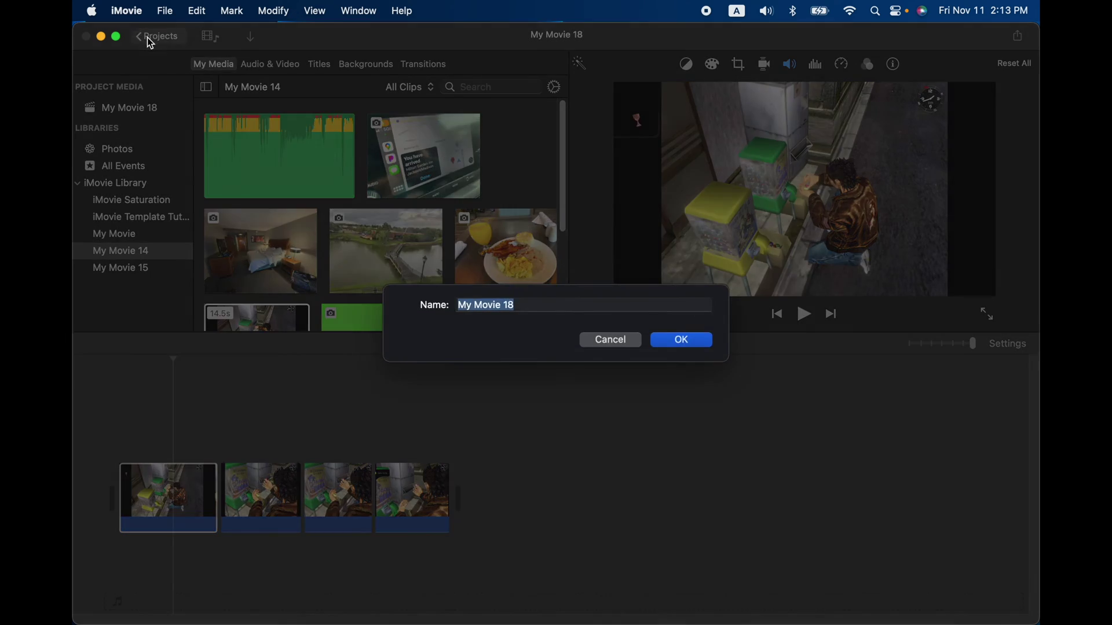
pyautogui.write('Main')
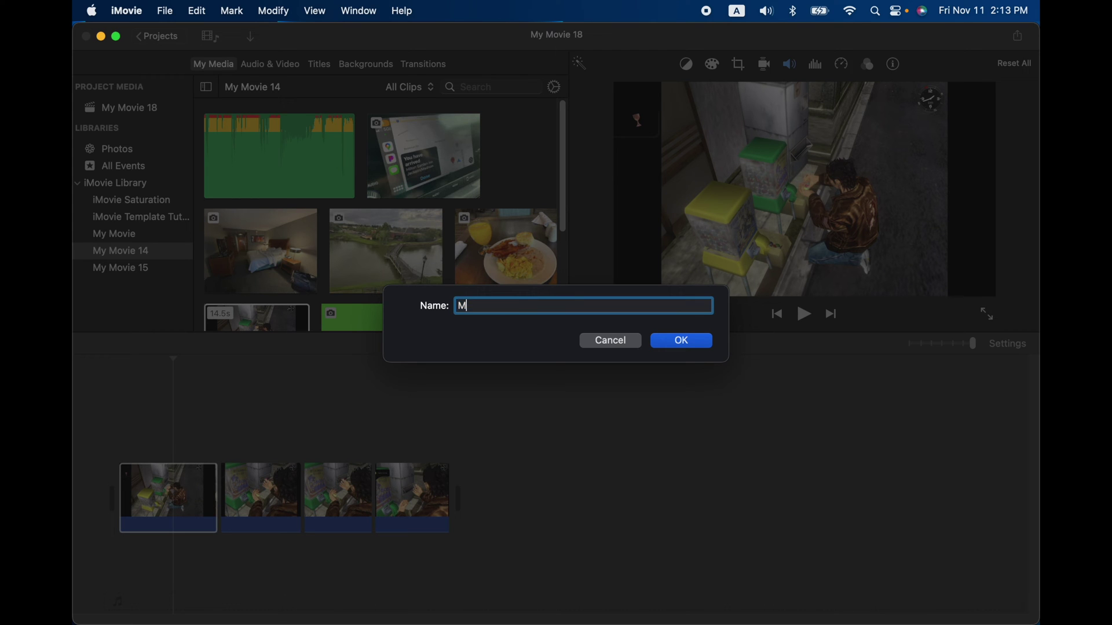
pyautogui.click(678, 343)
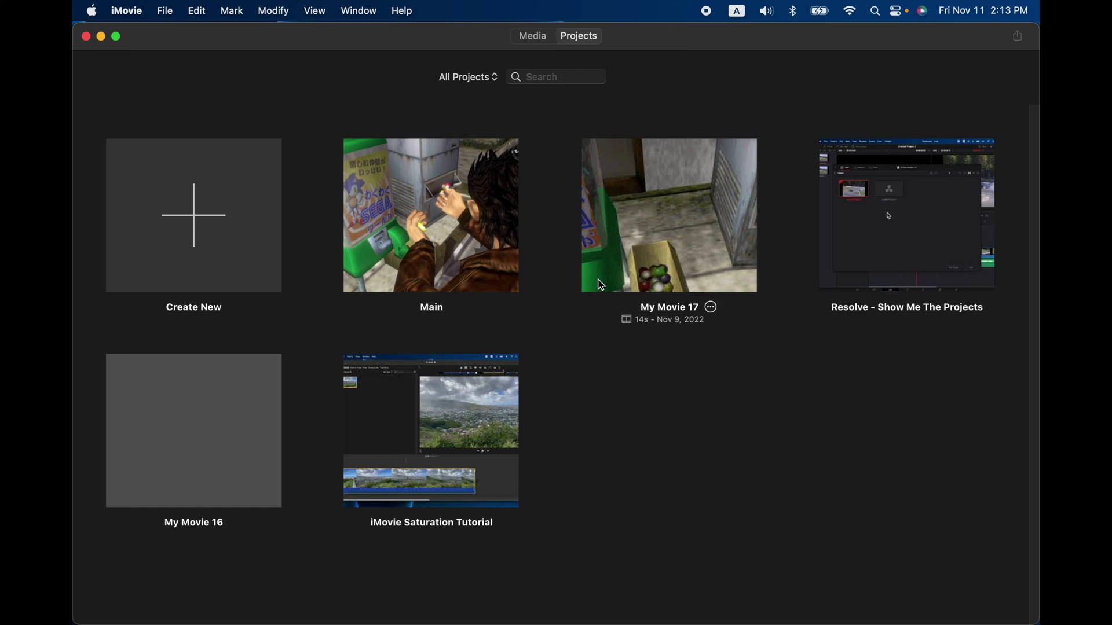
# Create a new movie with the pasted first clip and name it 'Part 1 of 4'
pyautogui.click(191, 217)
pyautogui.click(170, 284)
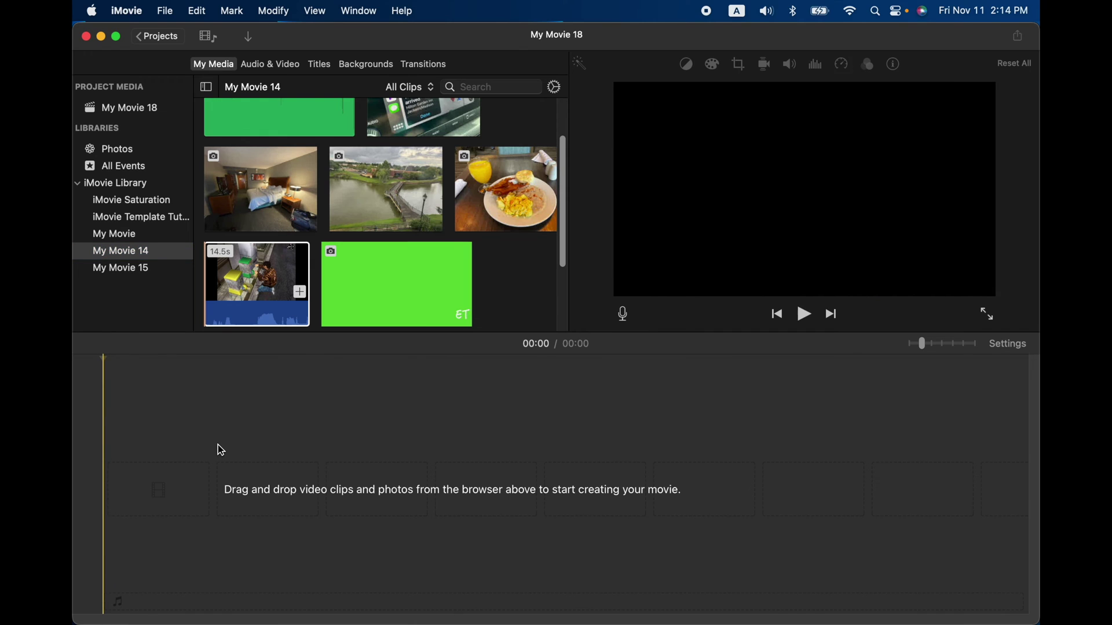
pyautogui.press('e')
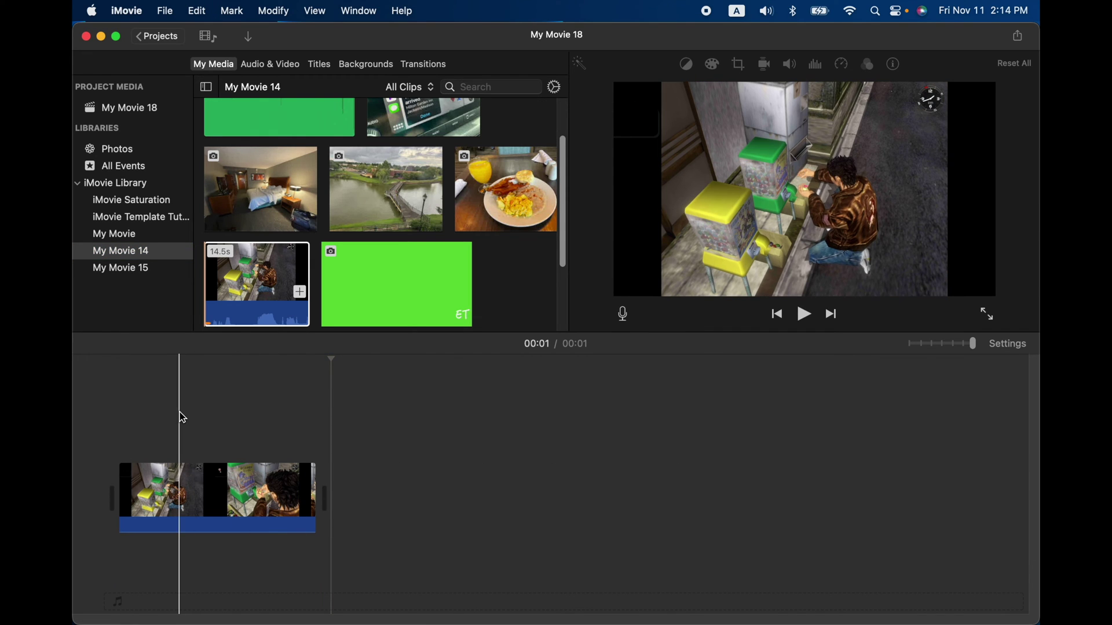
pyautogui.click(203, 470)
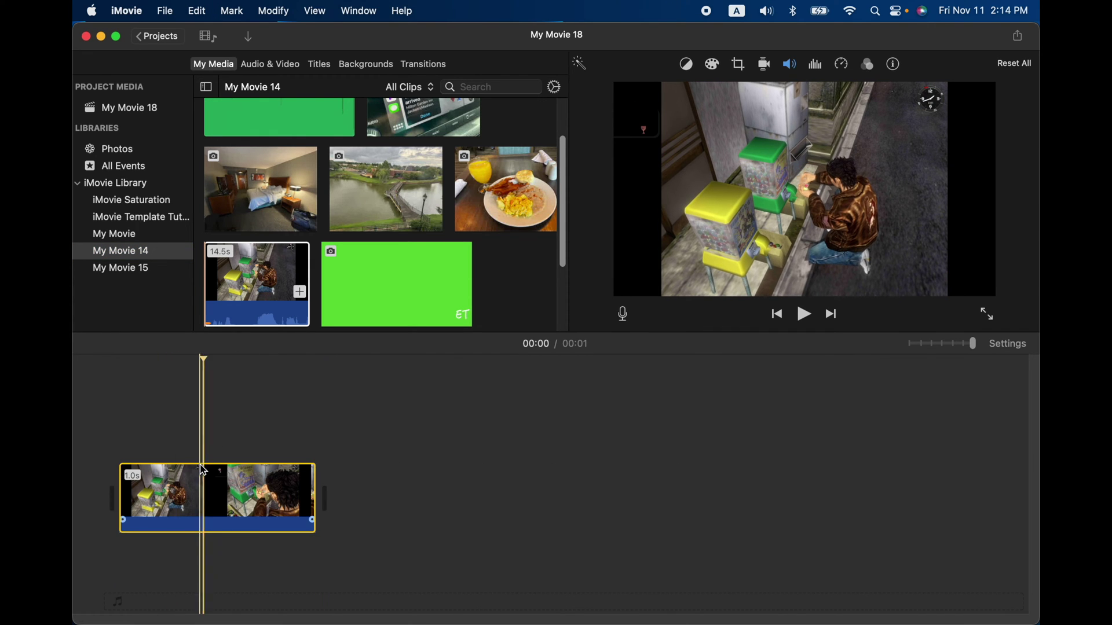
pyautogui.click(165, 40)
pyautogui.write('Par')
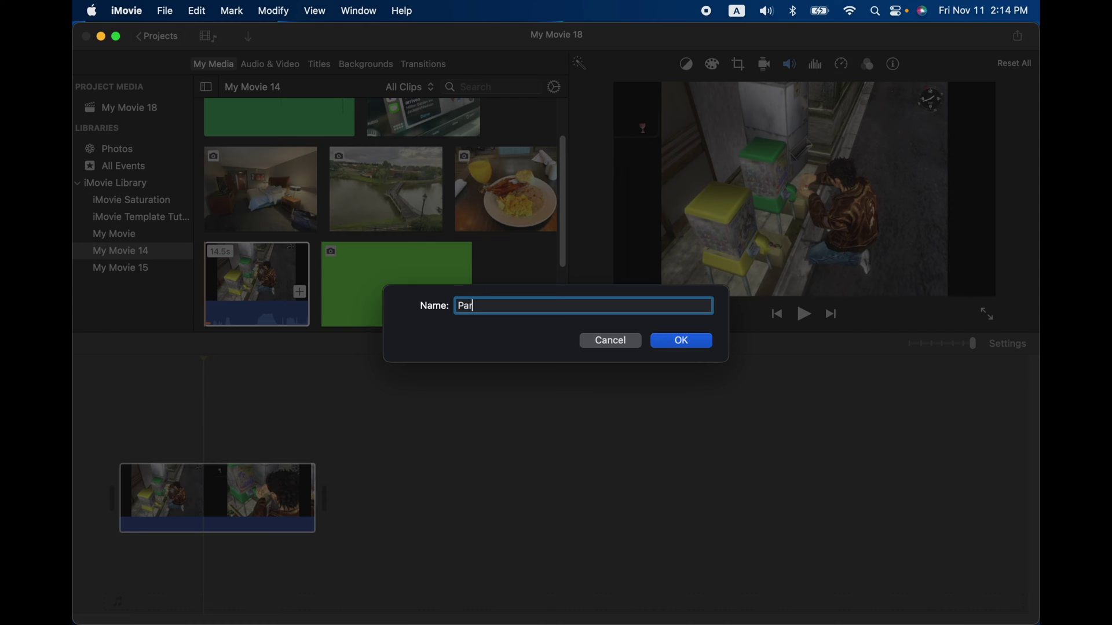
pyautogui.write('t 1')
pyautogui.write(' or')
pyautogui.click(682, 340)
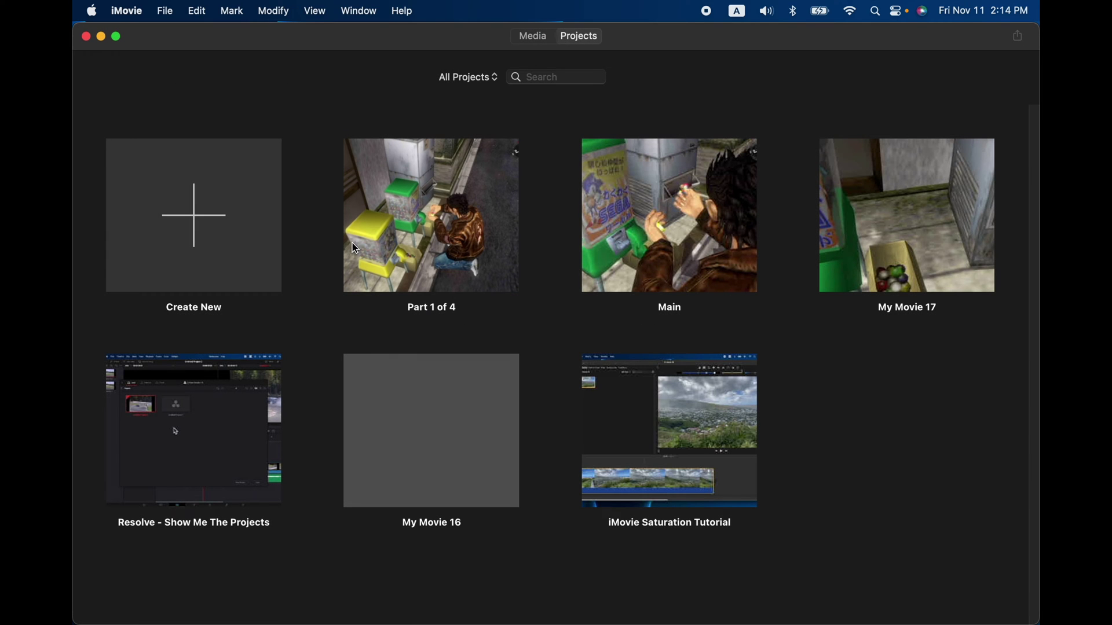
# Open the Main project and copy its second clip
pyautogui.doubleClick(692, 213)
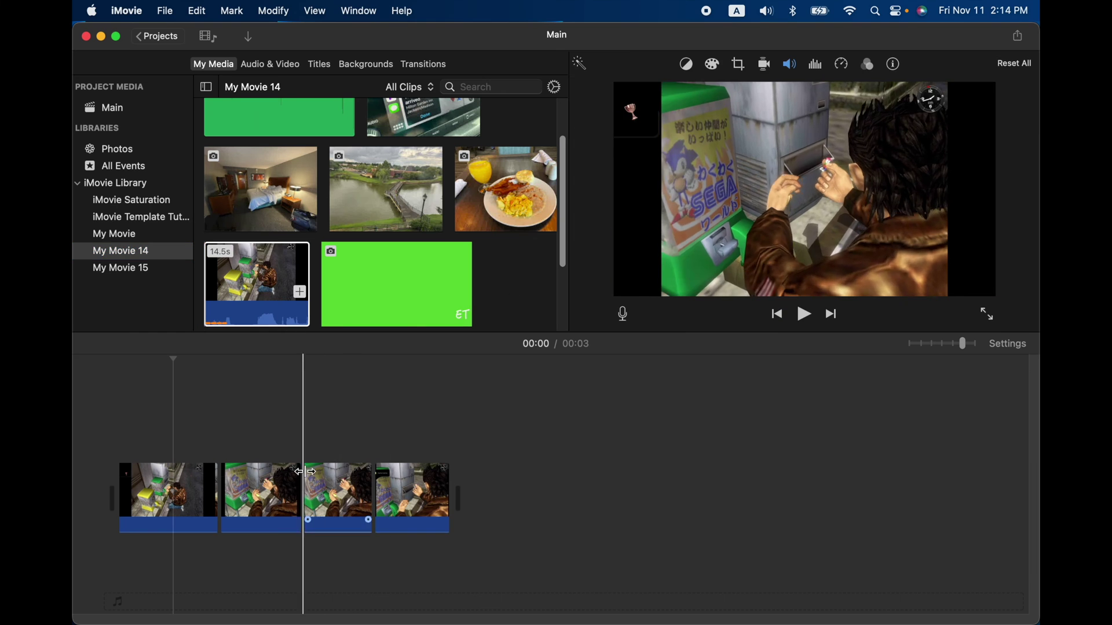
pyautogui.click(272, 520)
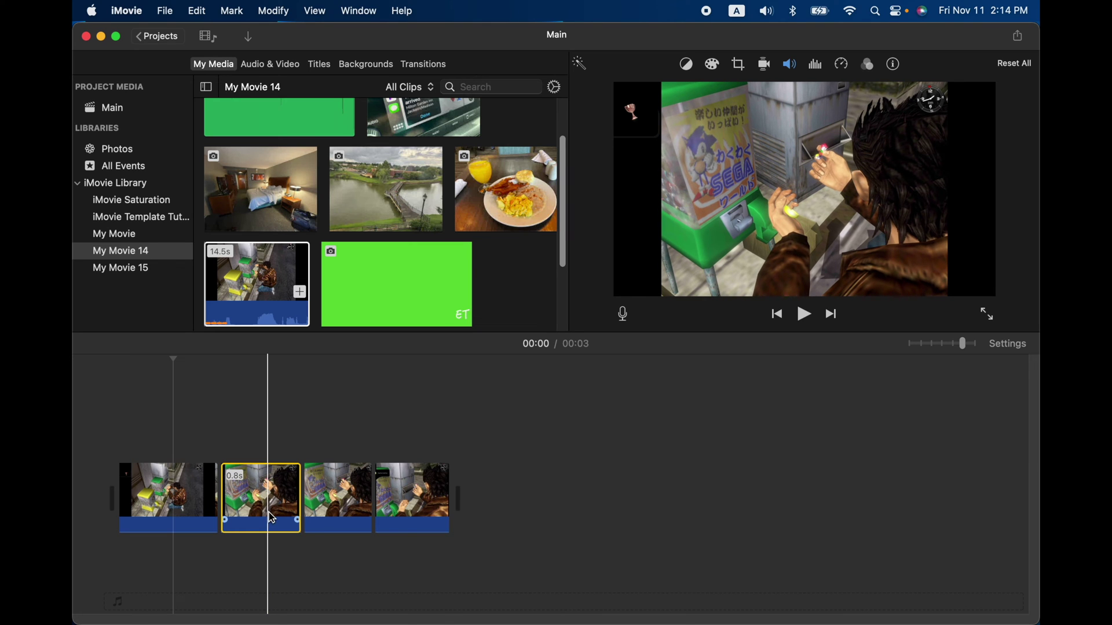
pyautogui.rightClick(273, 518)
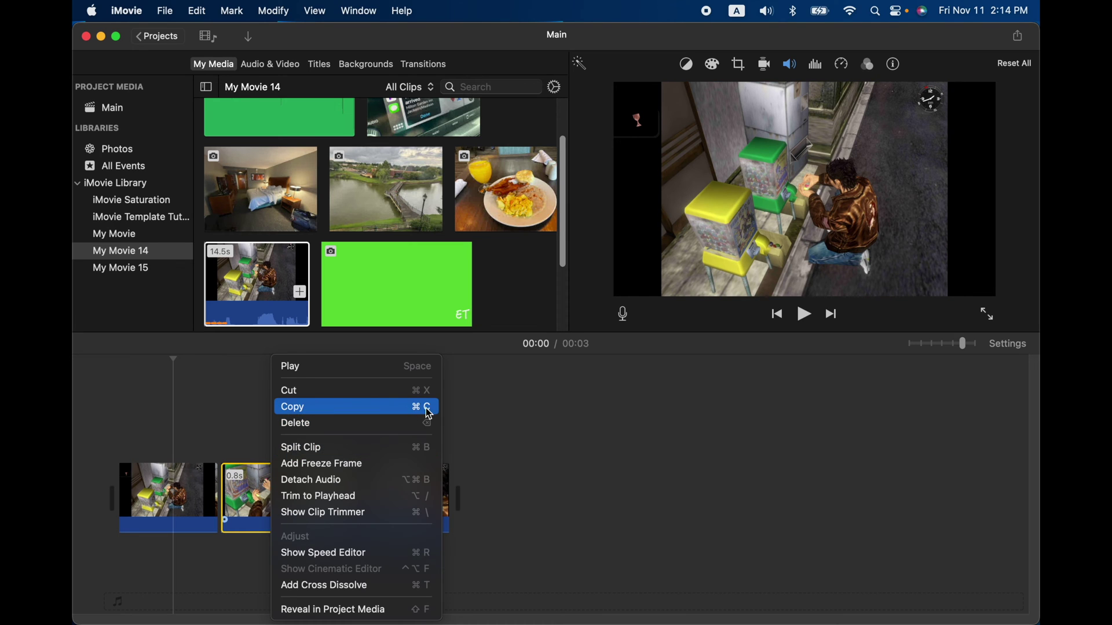
pyautogui.click(287, 498)
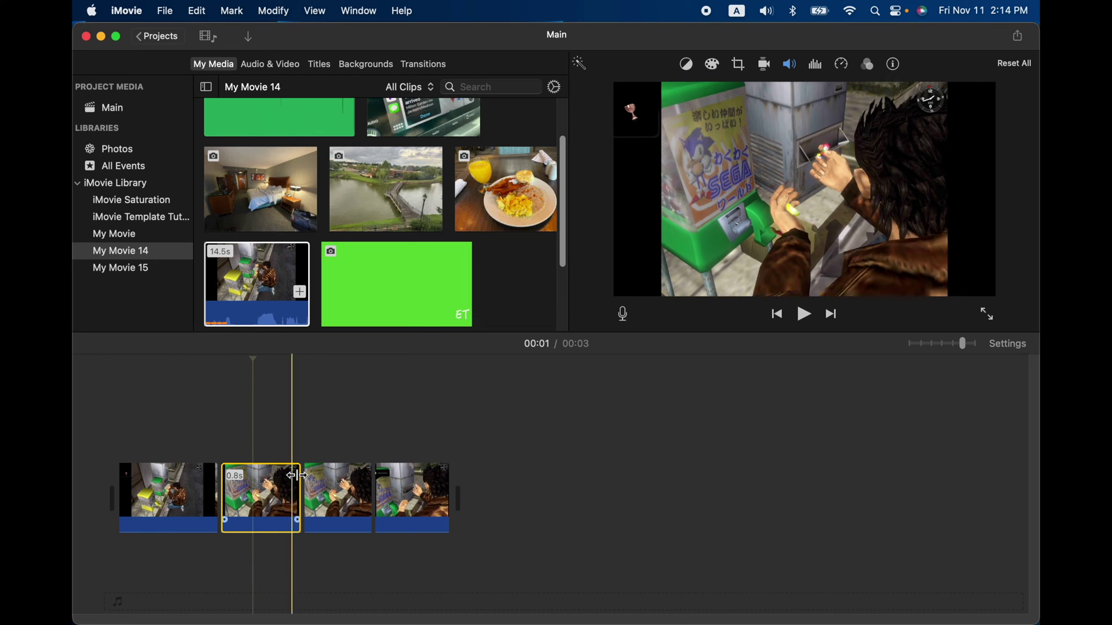
# Create a new movie with the pasted clip, name it 'Part 2 of 4', and reopen Main
pyautogui.click(163, 38)
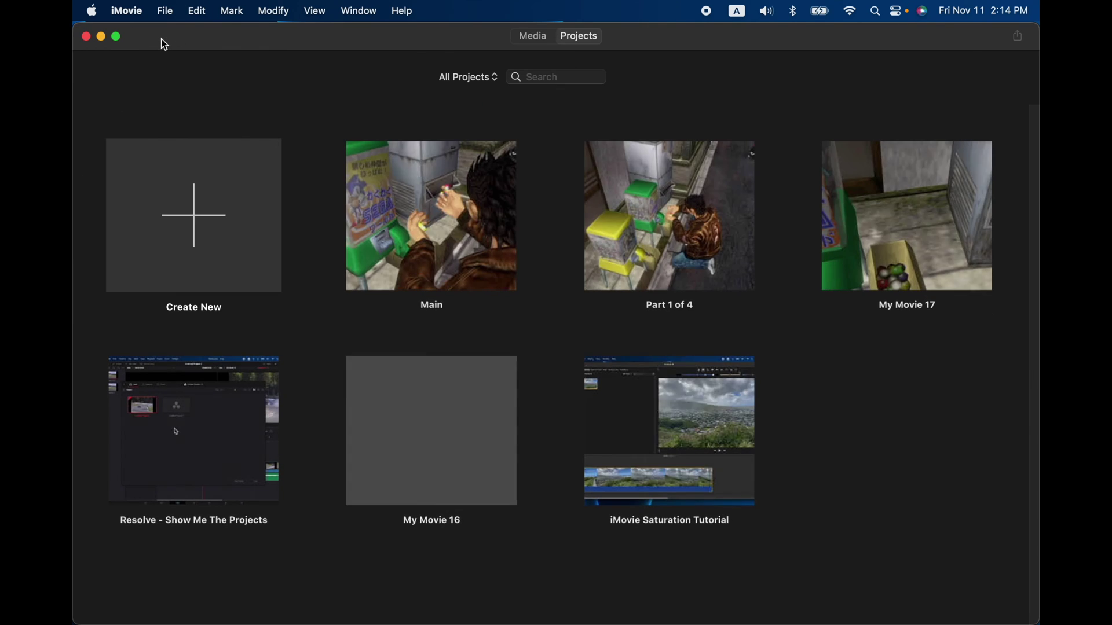
pyautogui.click(195, 218)
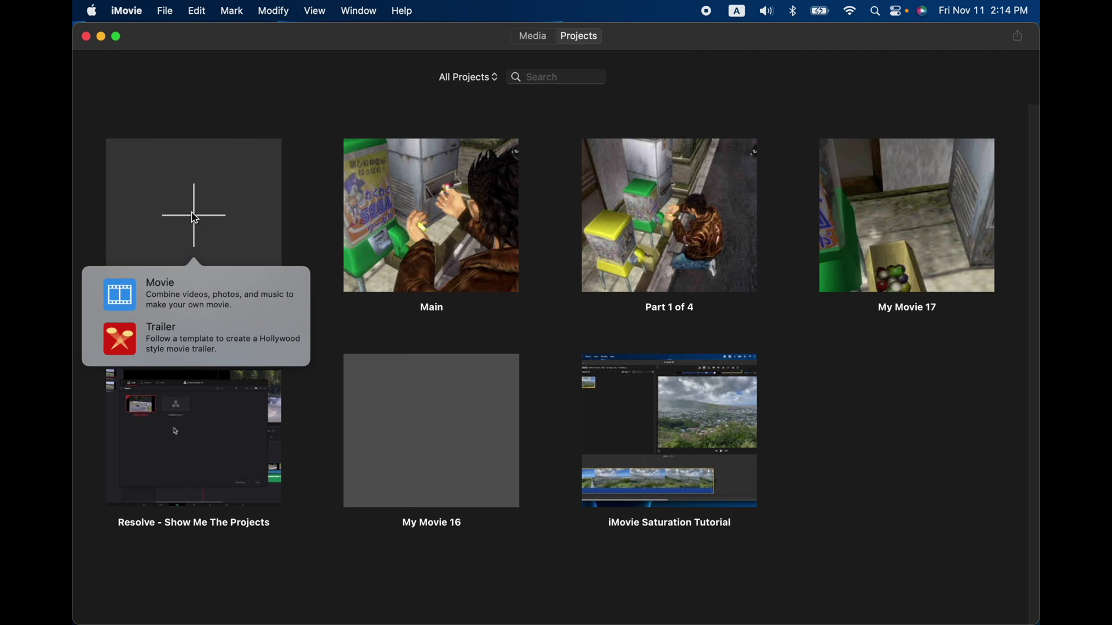
pyautogui.click(175, 288)
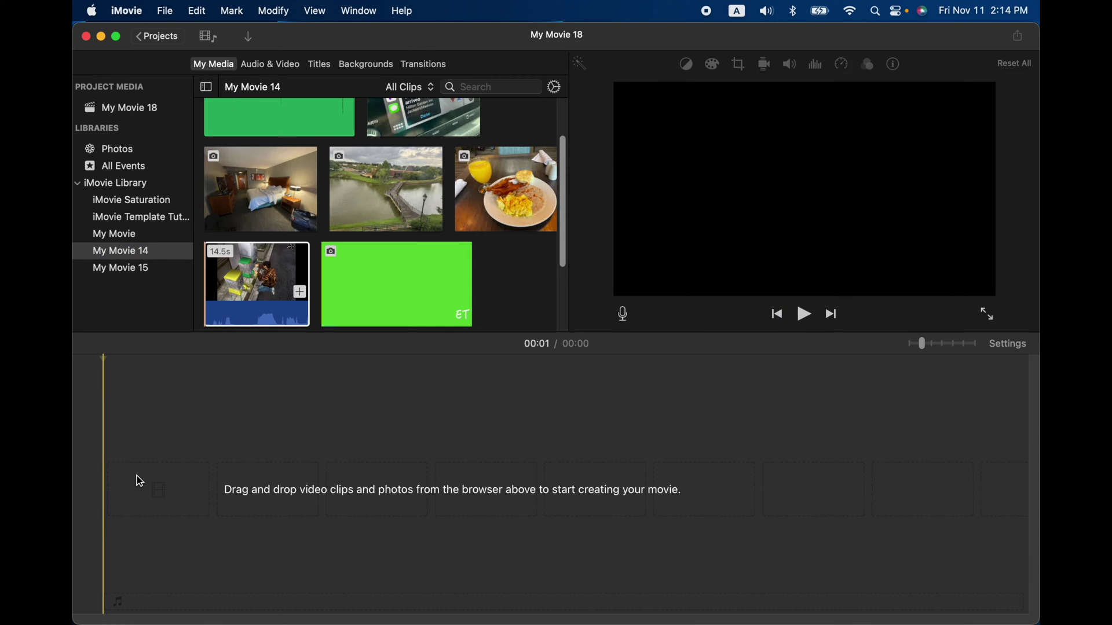
pyautogui.press('e')
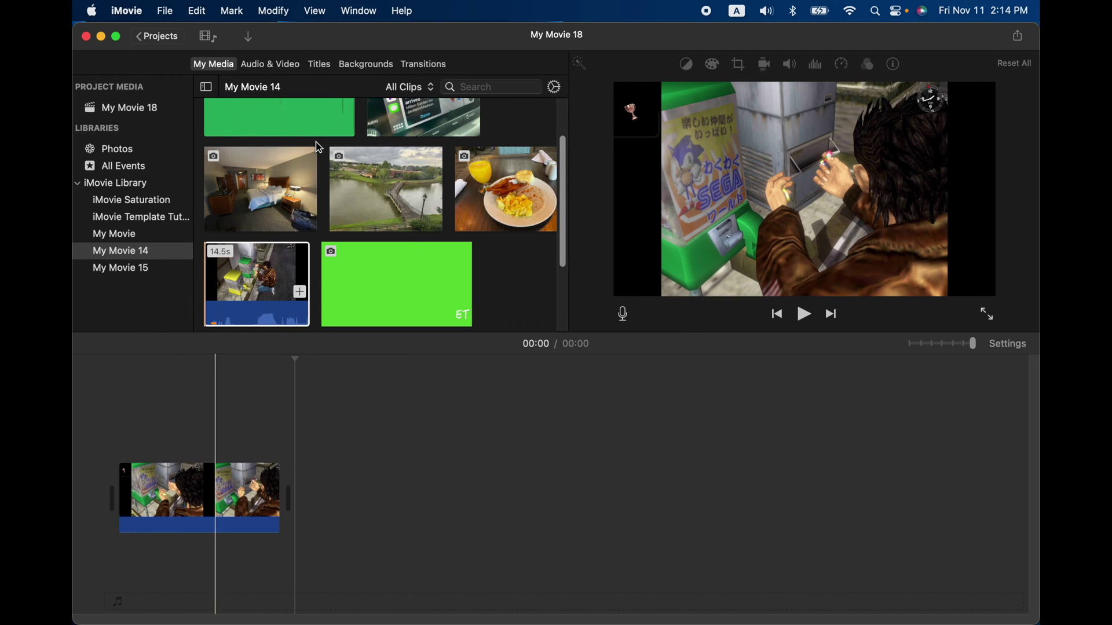
pyautogui.click(157, 37)
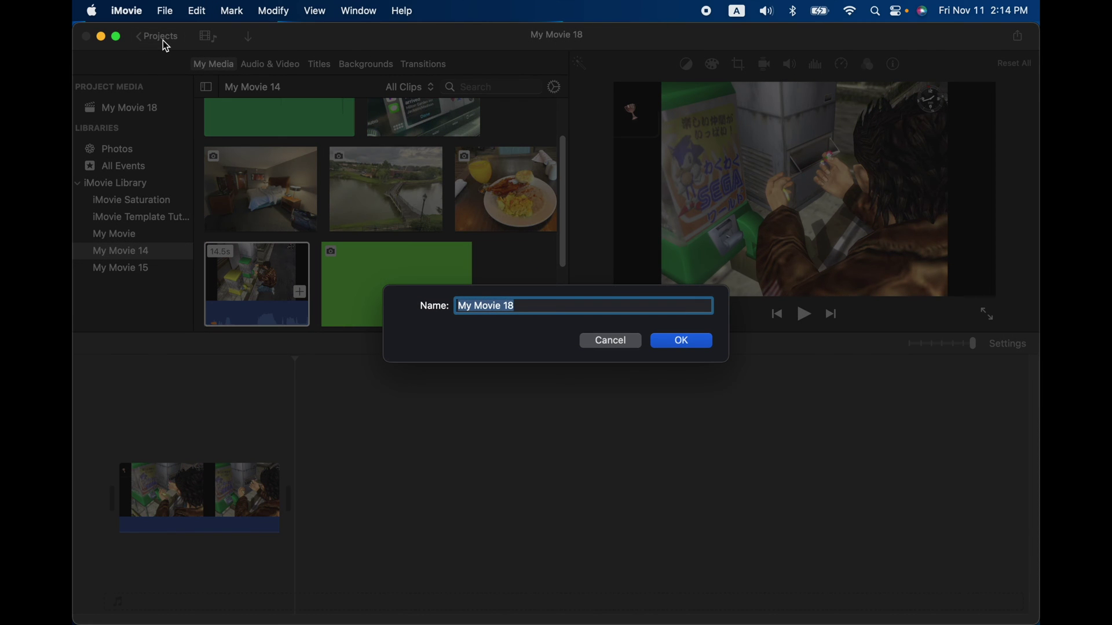
pyautogui.write('Part 2 of 4')
pyautogui.click(697, 348)
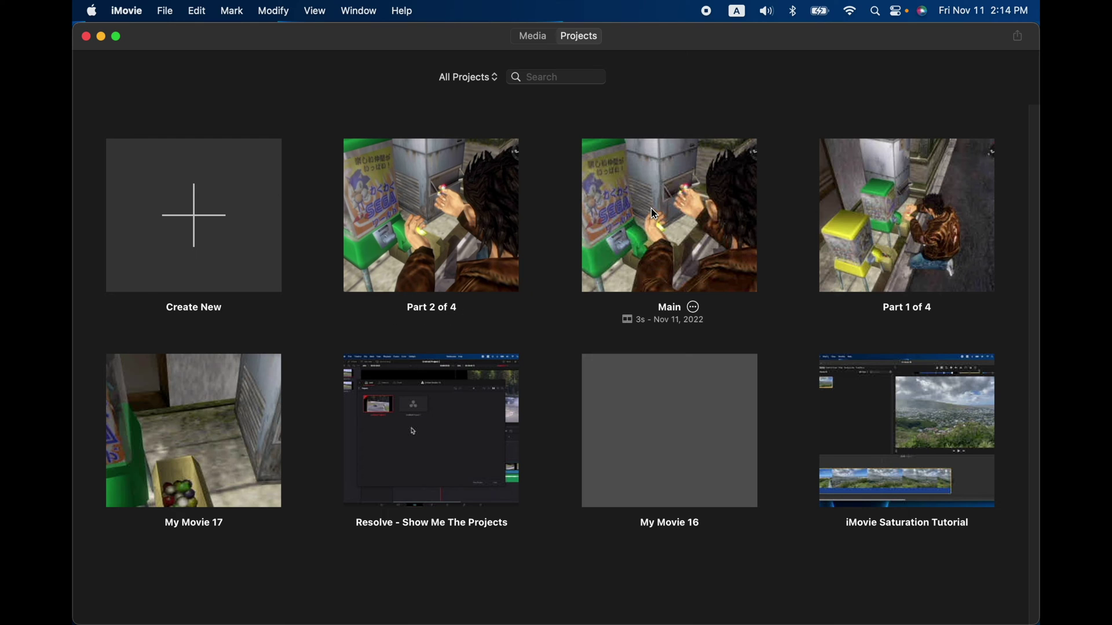
pyautogui.click(652, 213)
# Make a new movie holding Main's third clip, name it 'Part 3 of 4', then reopen Main
pyautogui.click(350, 498)
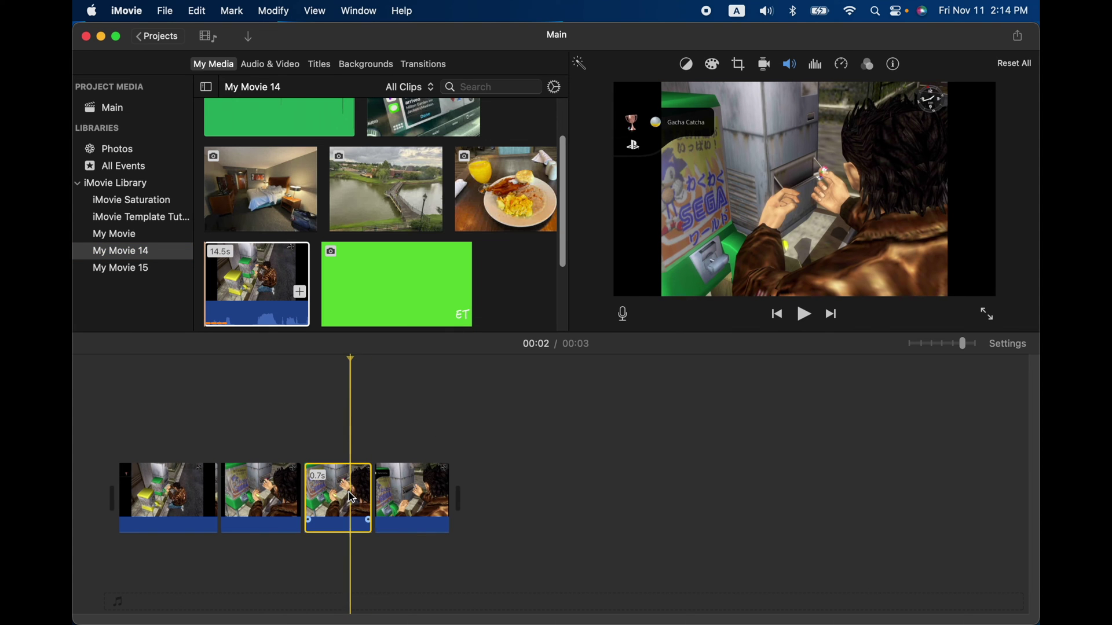
pyautogui.click(169, 36)
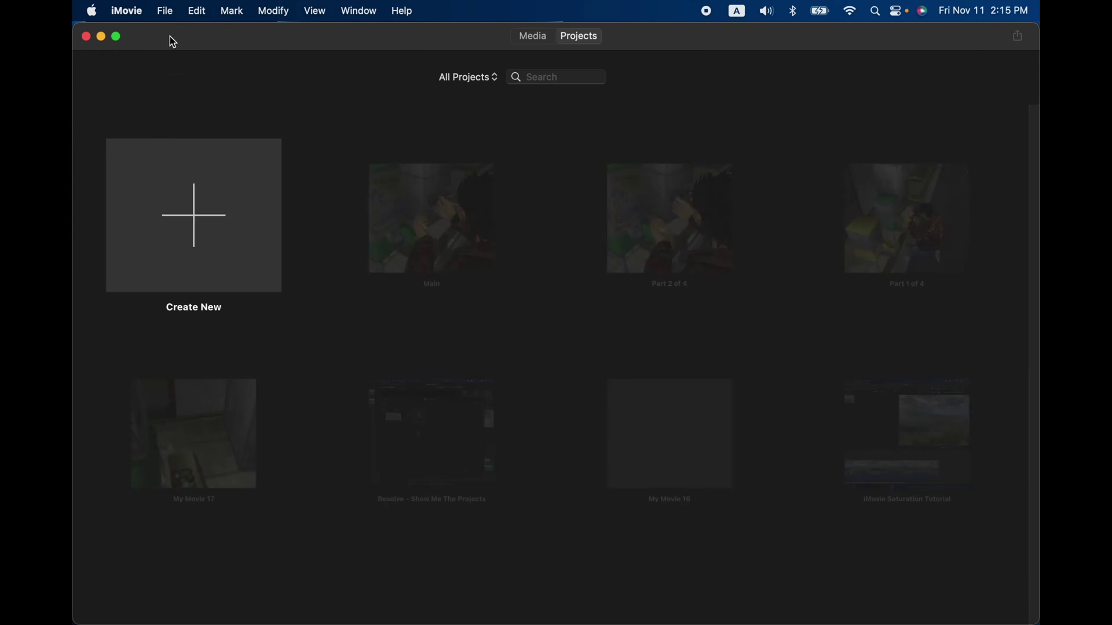
pyautogui.click(220, 225)
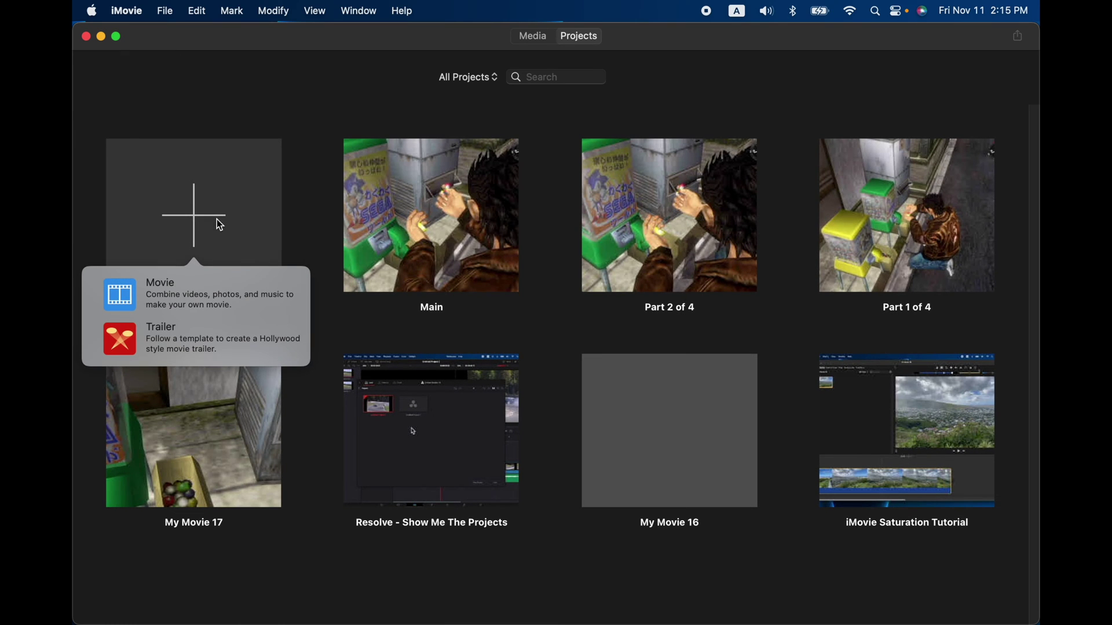
pyautogui.click(220, 295)
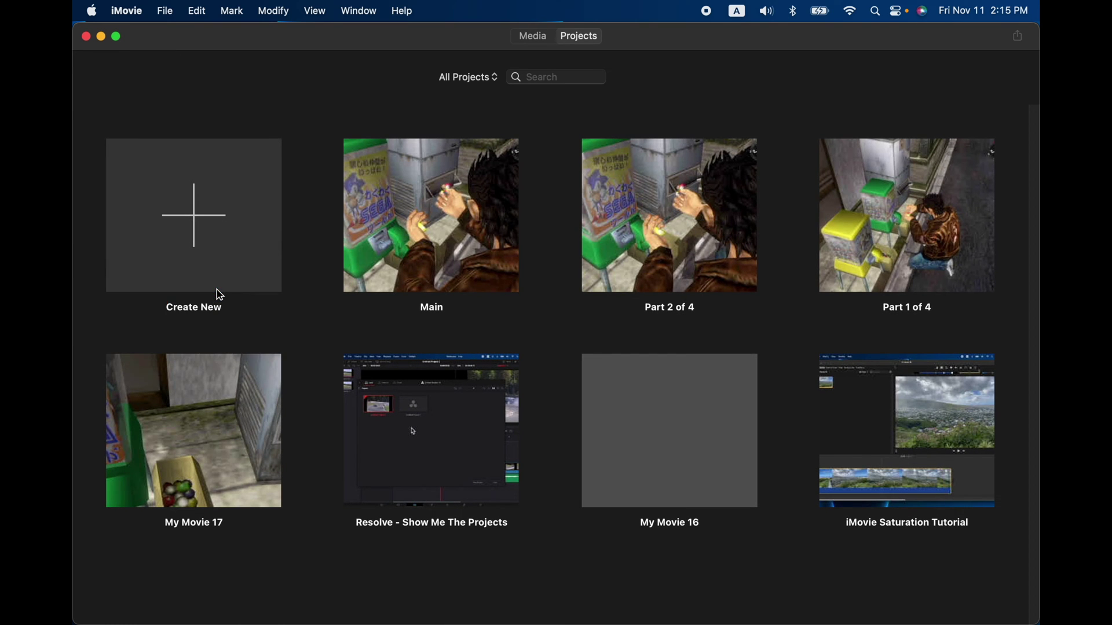
pyautogui.press('e')
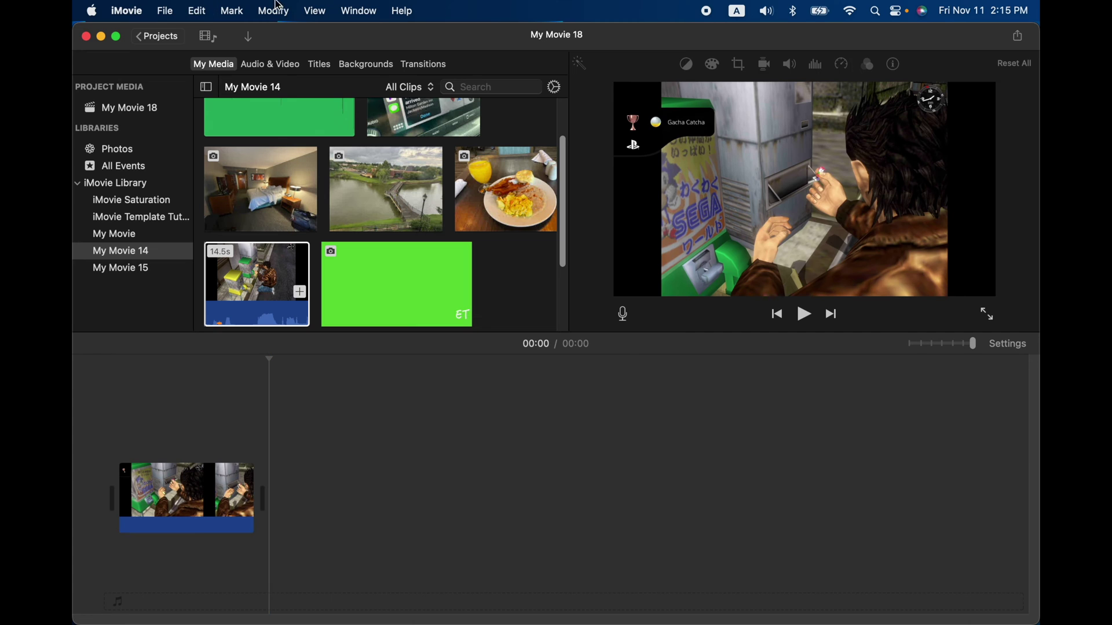
pyautogui.click(149, 40)
pyautogui.write('Pa')
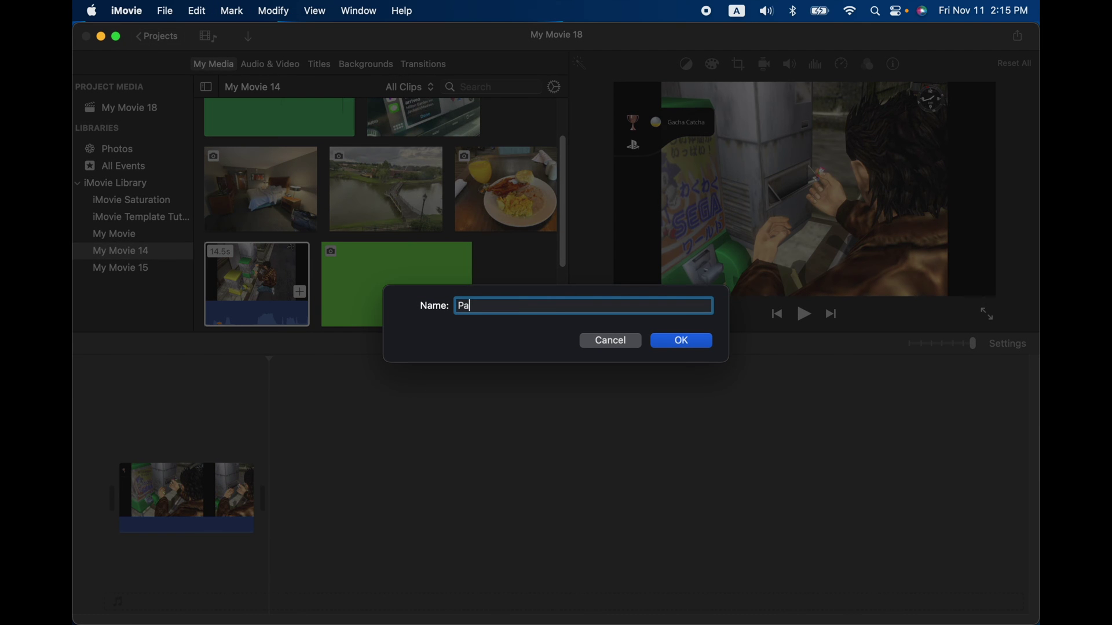
pyautogui.write('rt 3 of 4')
pyautogui.click(708, 342)
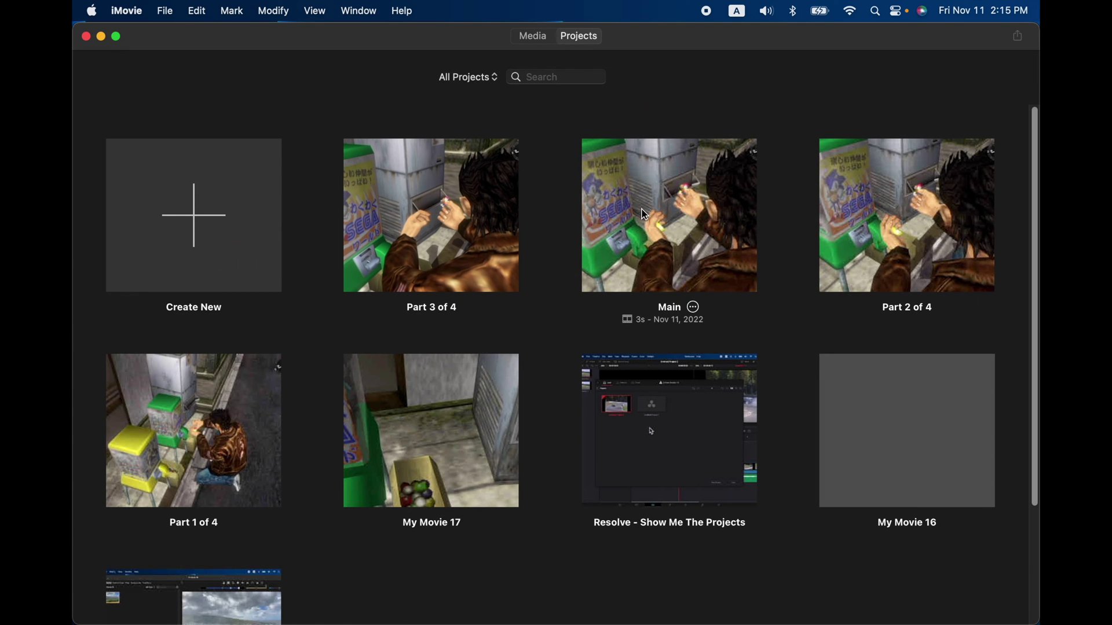
pyautogui.click(644, 216)
# Copy the last clip in Main's timeline
pyautogui.click(414, 521)
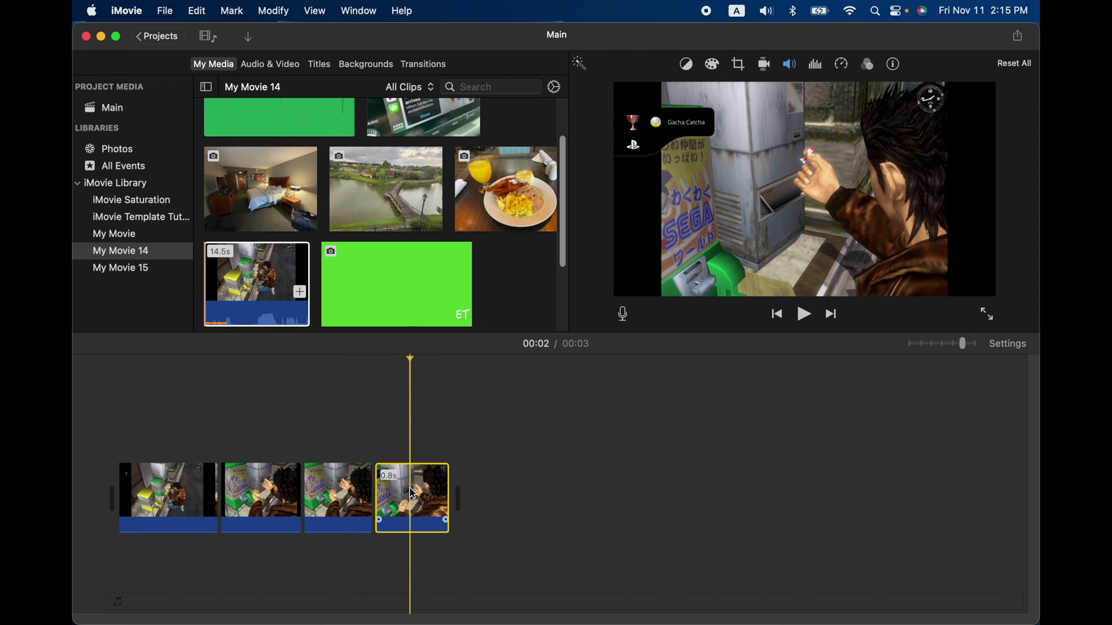
pyautogui.rightClick(416, 486)
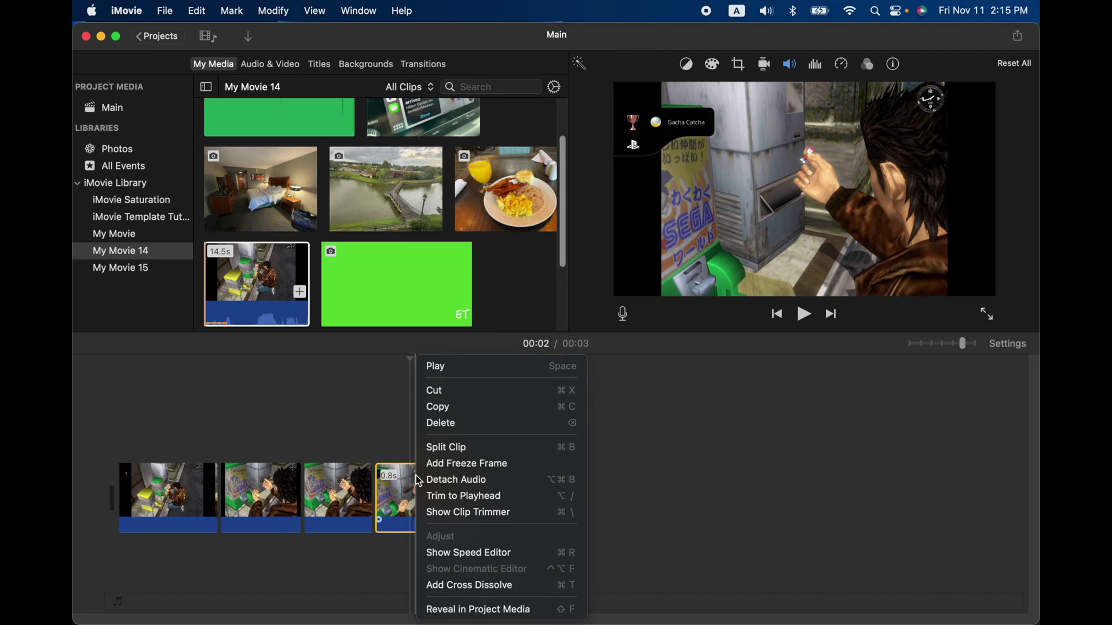
pyautogui.click(487, 406)
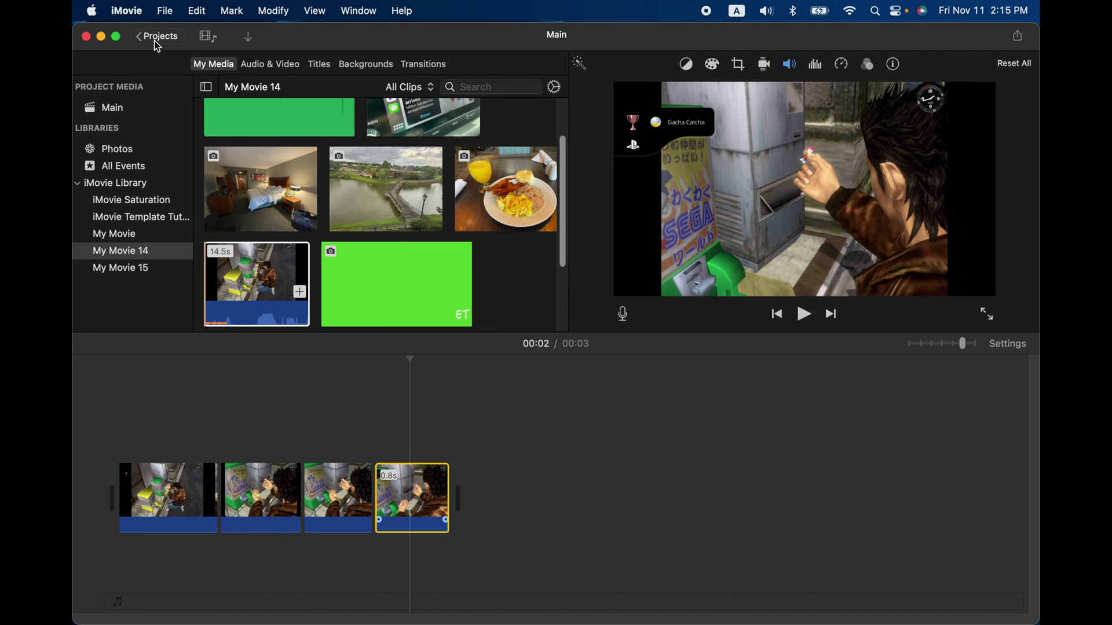
# Paste it into a new movie named 'Part 4 of 4', then select Main in the list
pyautogui.click(154, 41)
pyautogui.click(179, 214)
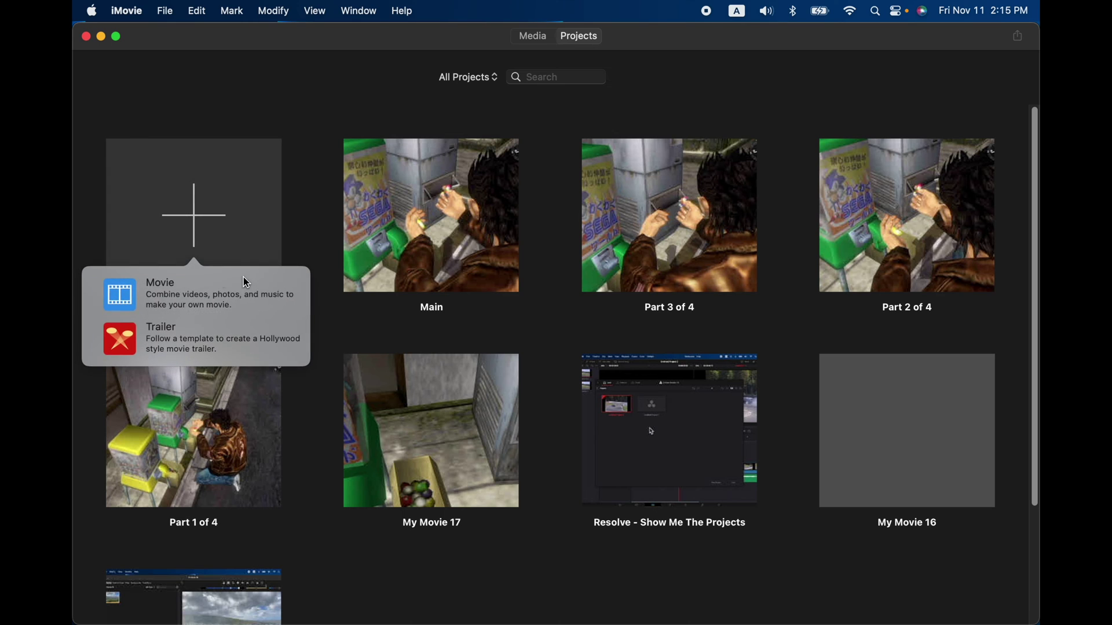
pyautogui.click(210, 282)
pyautogui.press('super+v')
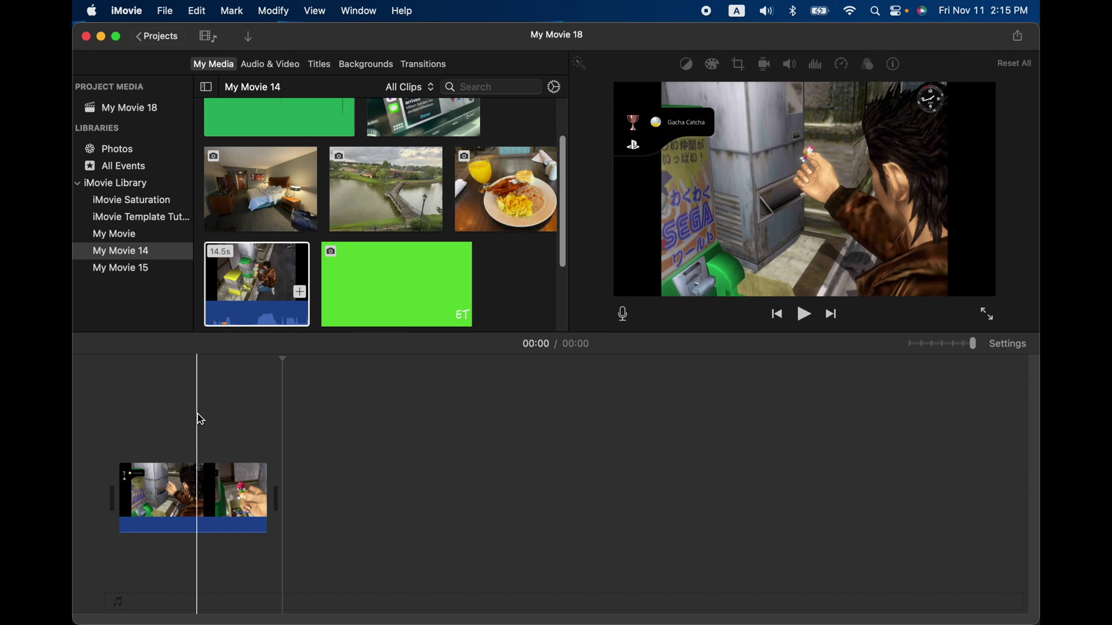
pyautogui.click(153, 41)
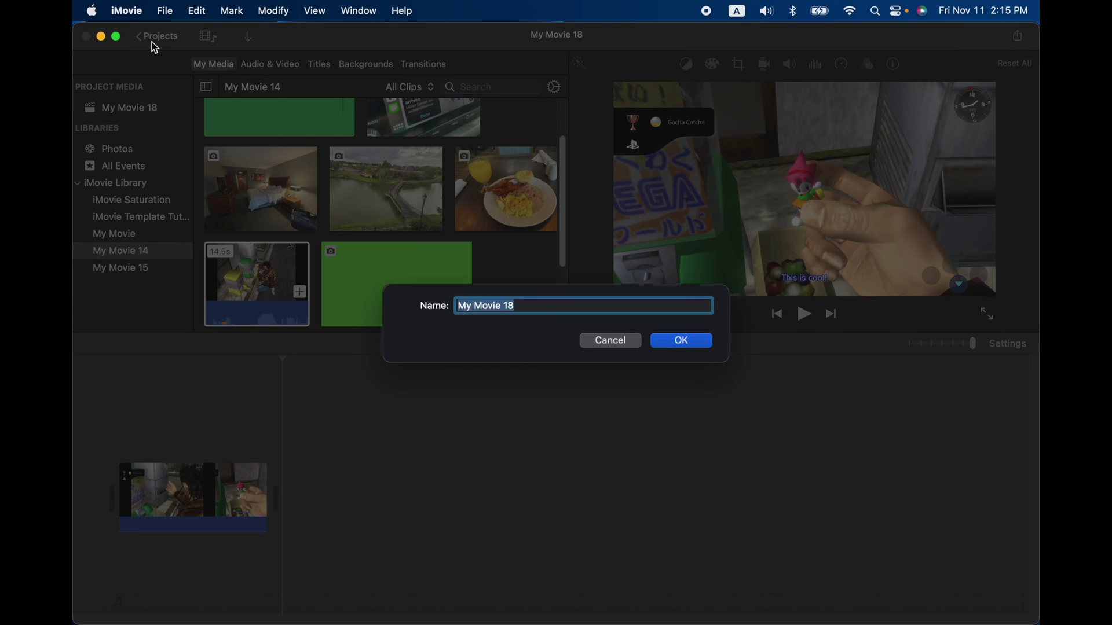
pyautogui.write('Part 4 of 4')
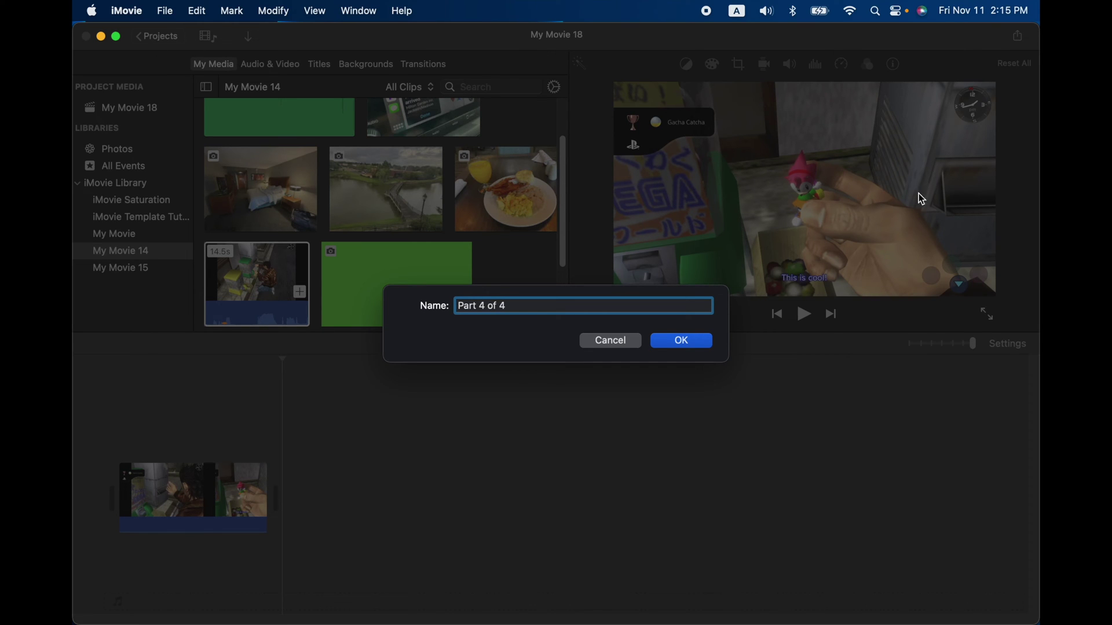
pyautogui.click(703, 342)
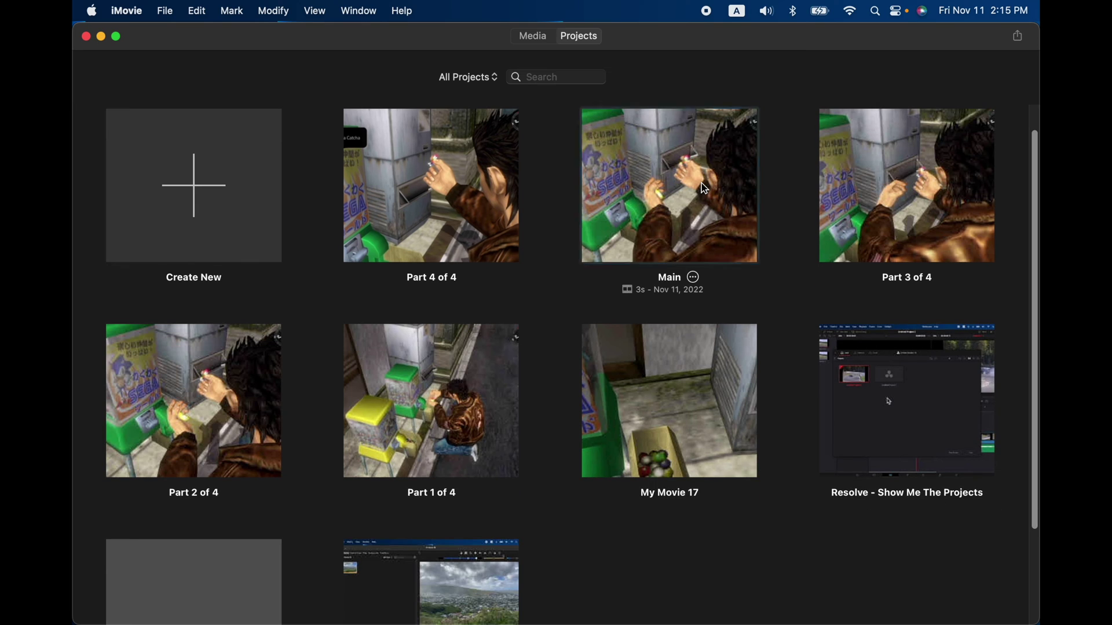
pyautogui.click(701, 183)
# Open the Part 1 of 4 project and select its single 1.0s clip
pyautogui.scroll(-3, 648, 228)
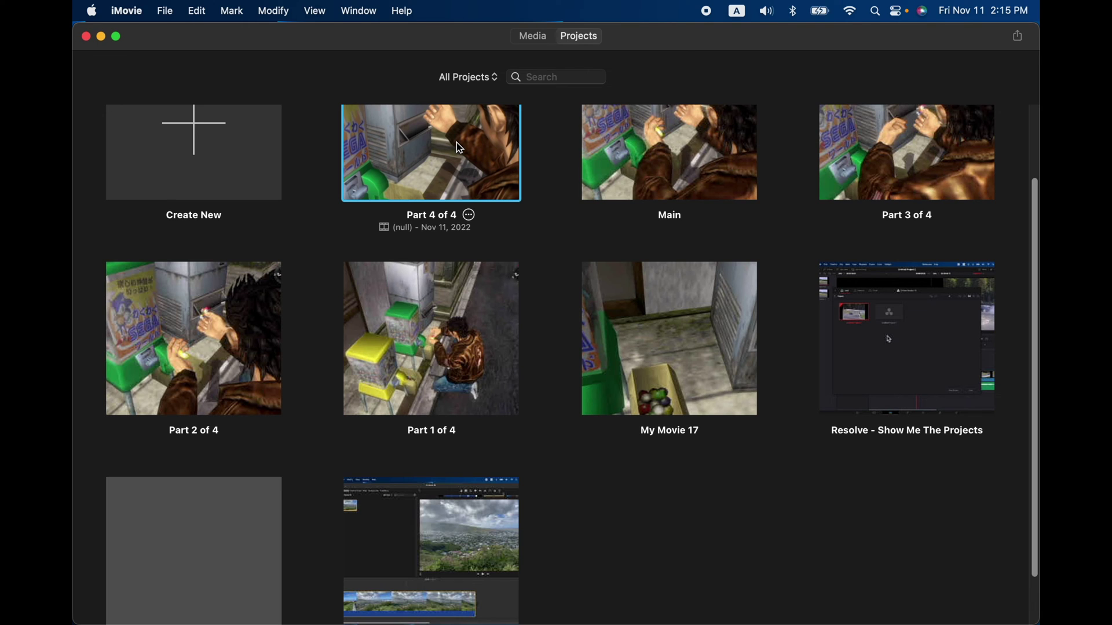
pyautogui.click(419, 321)
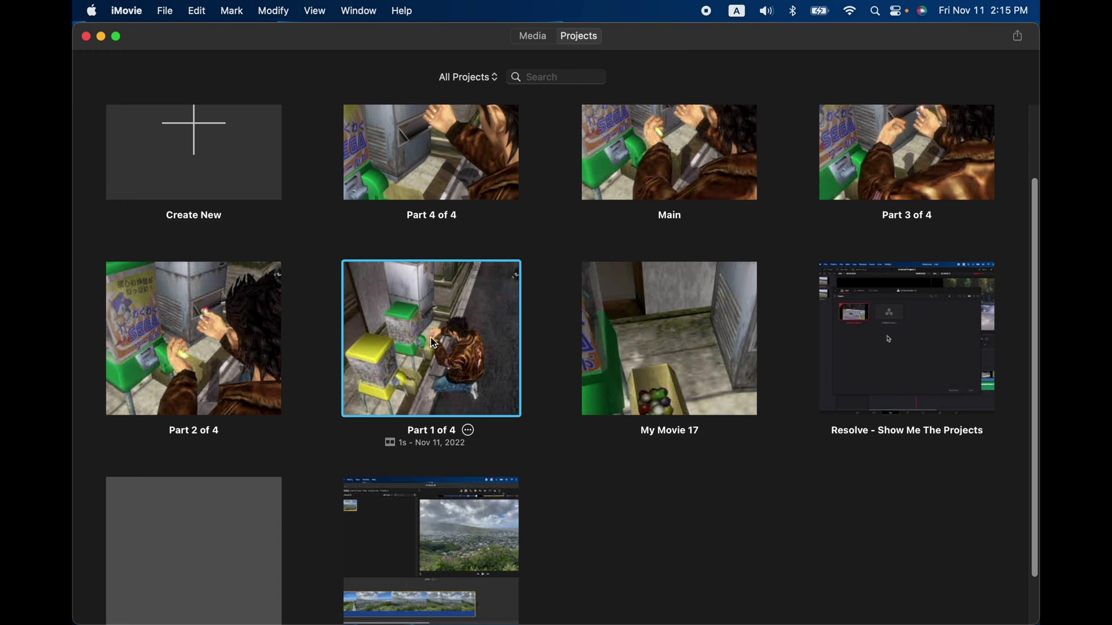
pyautogui.doubleClick(429, 319)
pyautogui.click(233, 514)
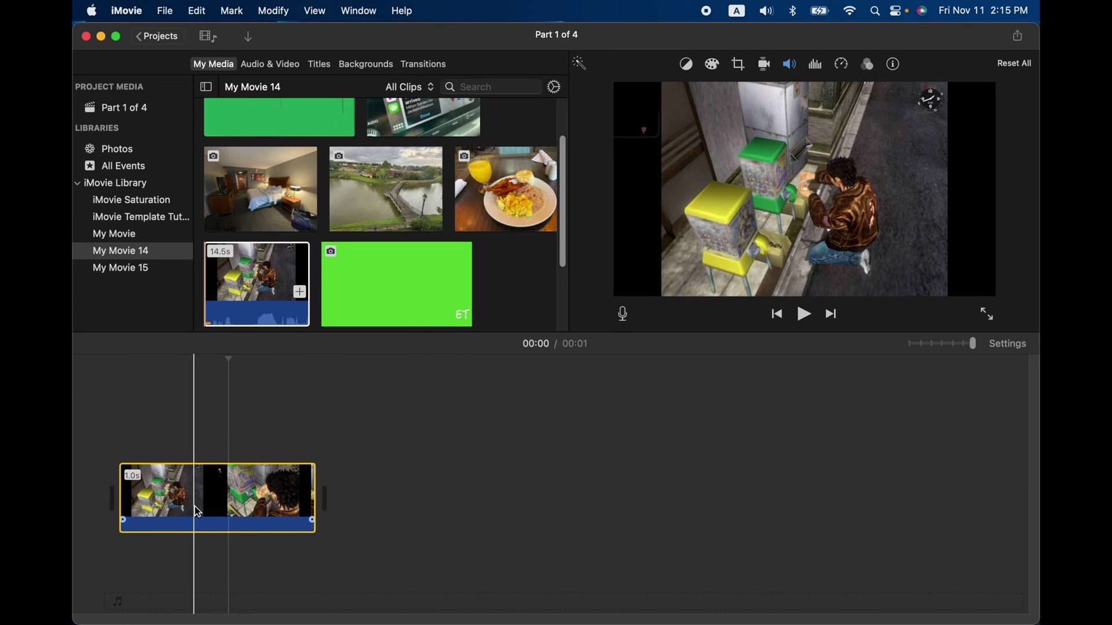
# Export Part 1 of 4 at 1080p 60, High quality, Better Quality compression, to the Desktop
pyautogui.click(1021, 39)
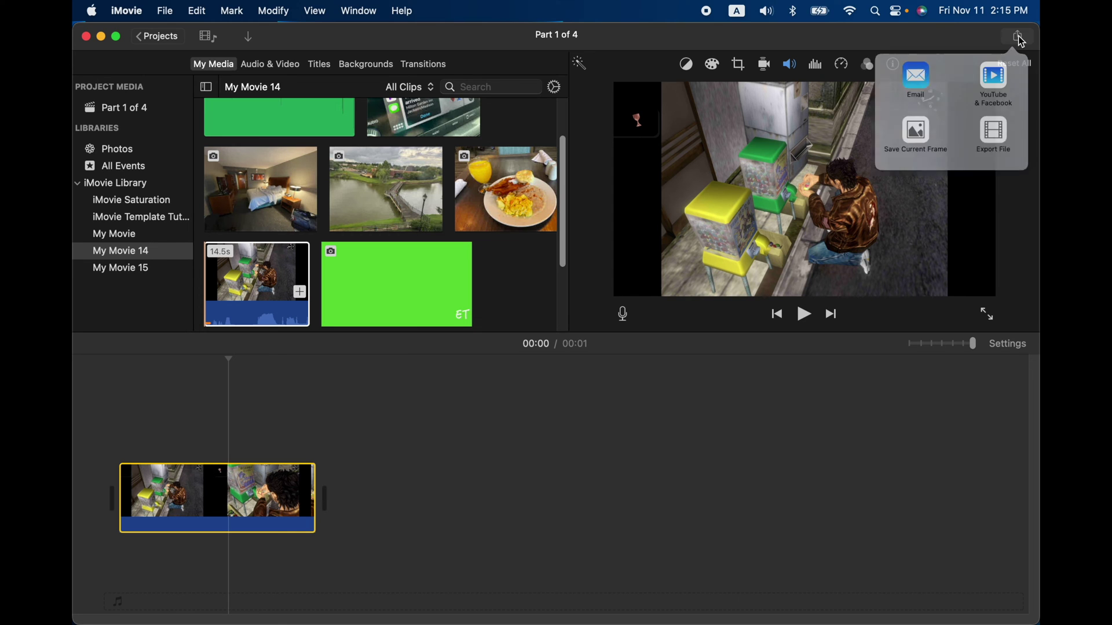
pyautogui.click(987, 149)
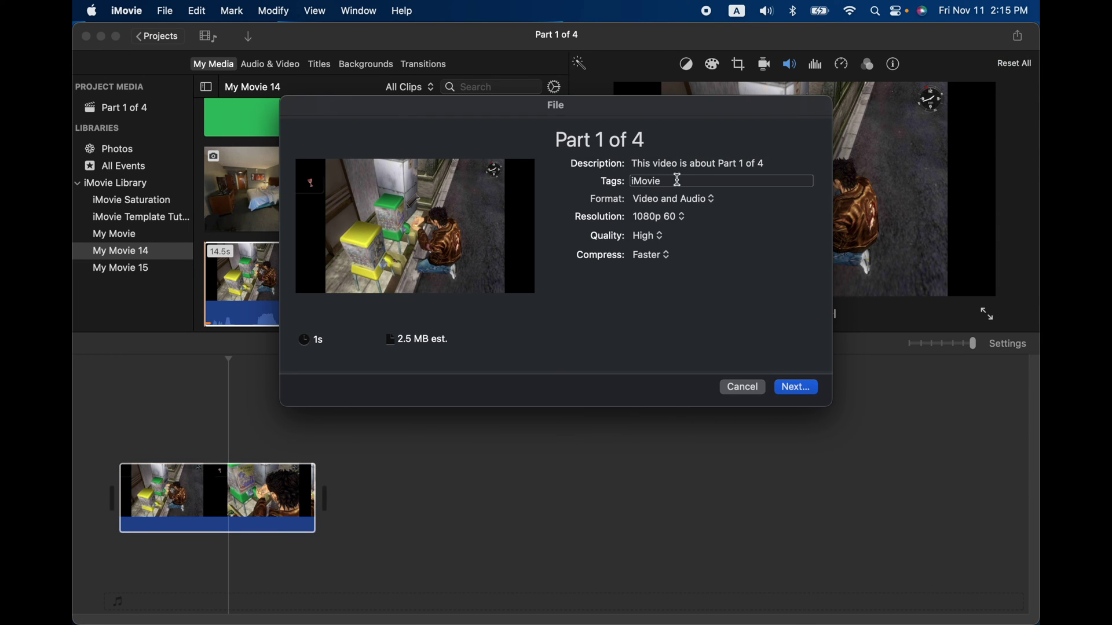
pyautogui.click(686, 217)
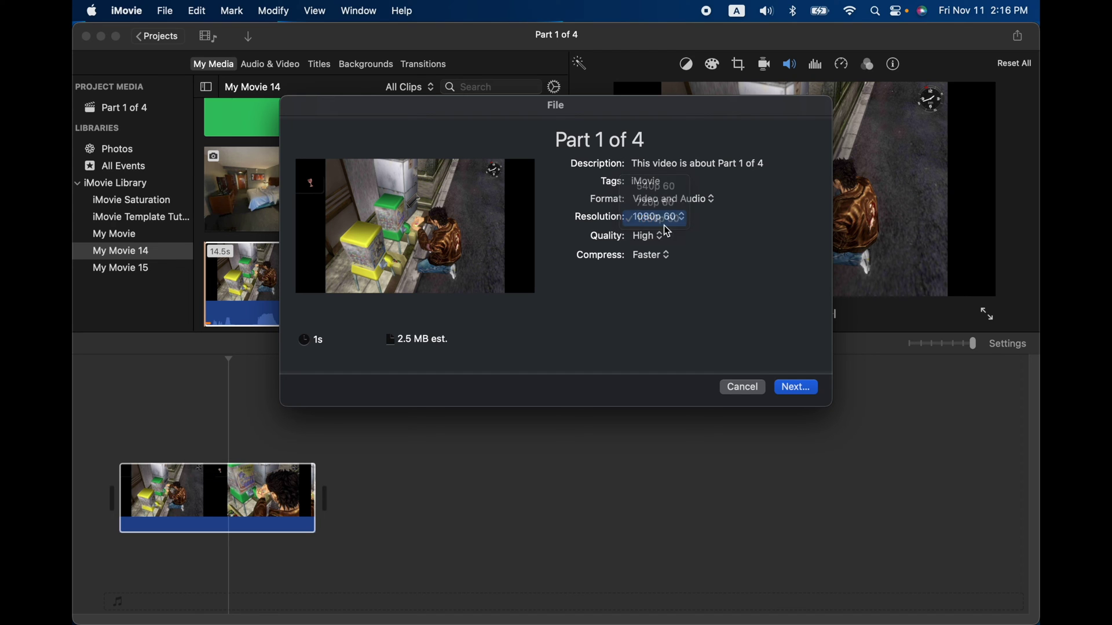
pyautogui.click(664, 238)
pyautogui.click(652, 238)
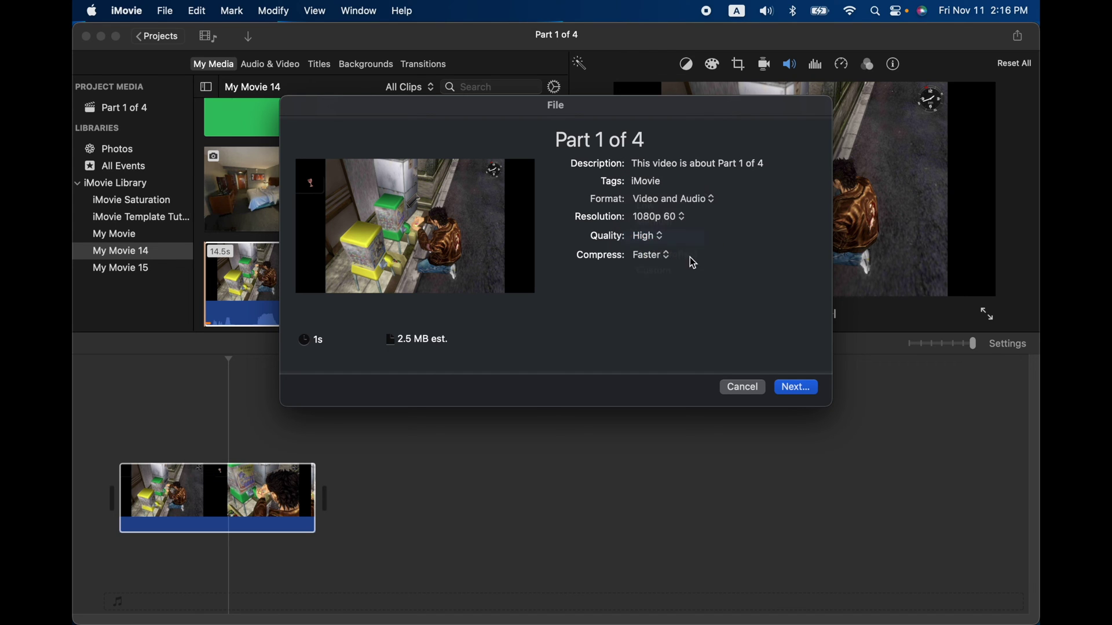
pyautogui.click(675, 262)
pyautogui.click(672, 274)
pyautogui.click(792, 386)
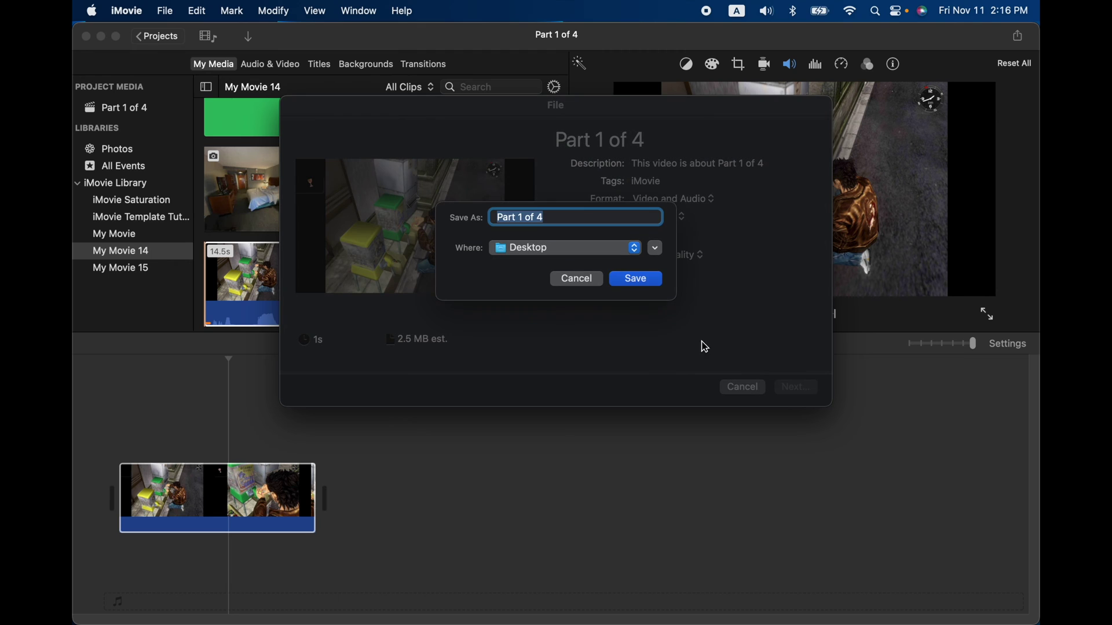
pyautogui.click(635, 279)
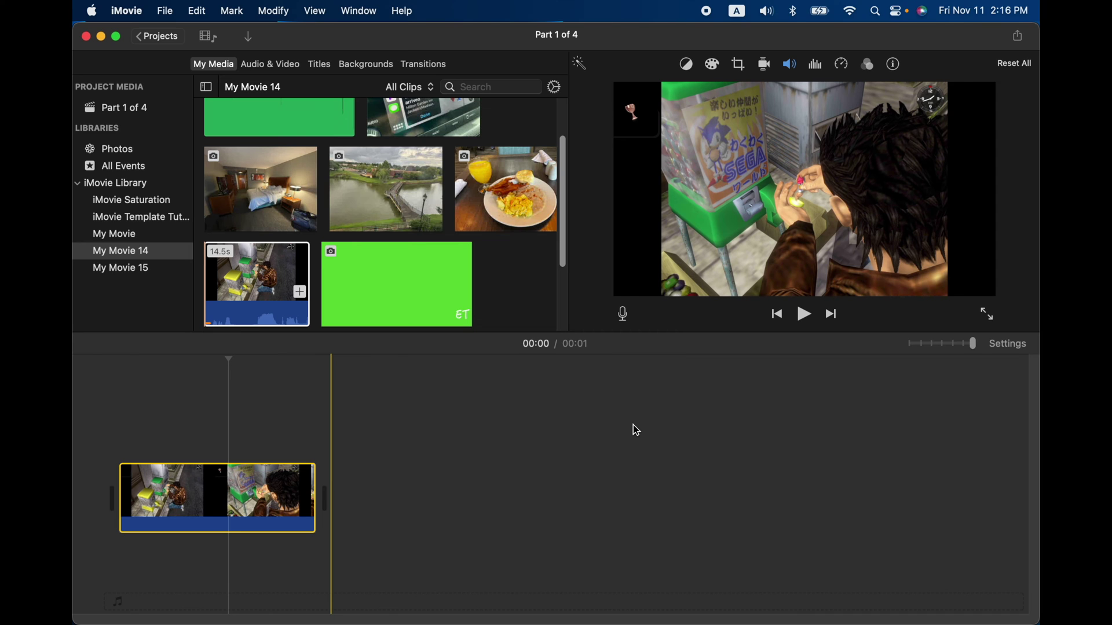
# Select the 14.5s library clip, mark a short range at its start, and preview it
pyautogui.scroll(2, 443, 263)
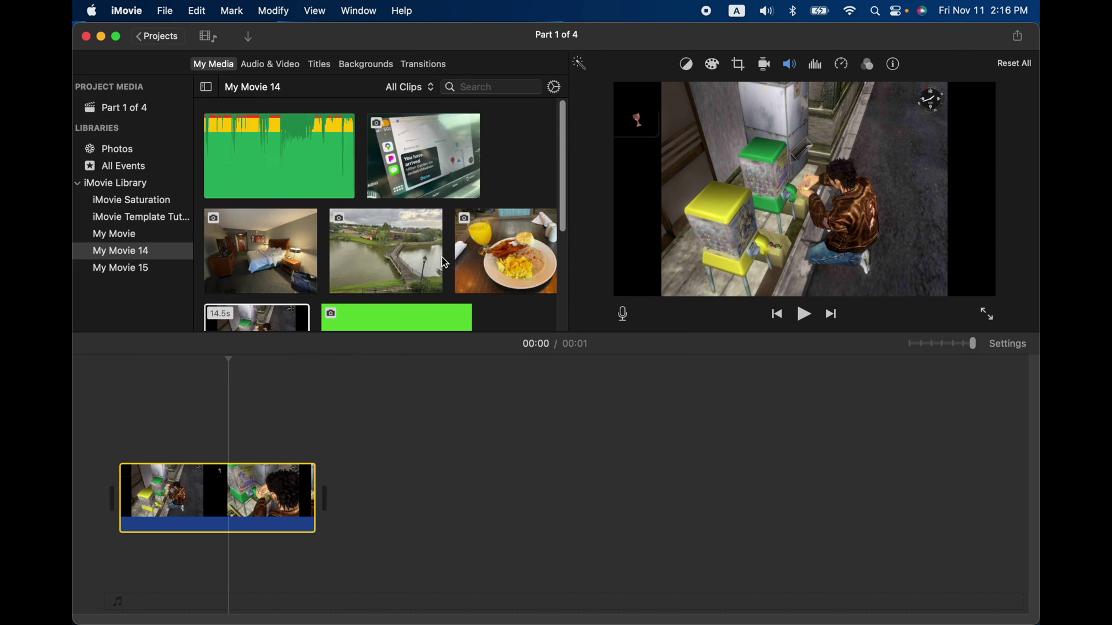
pyautogui.scroll(-5, 445, 263)
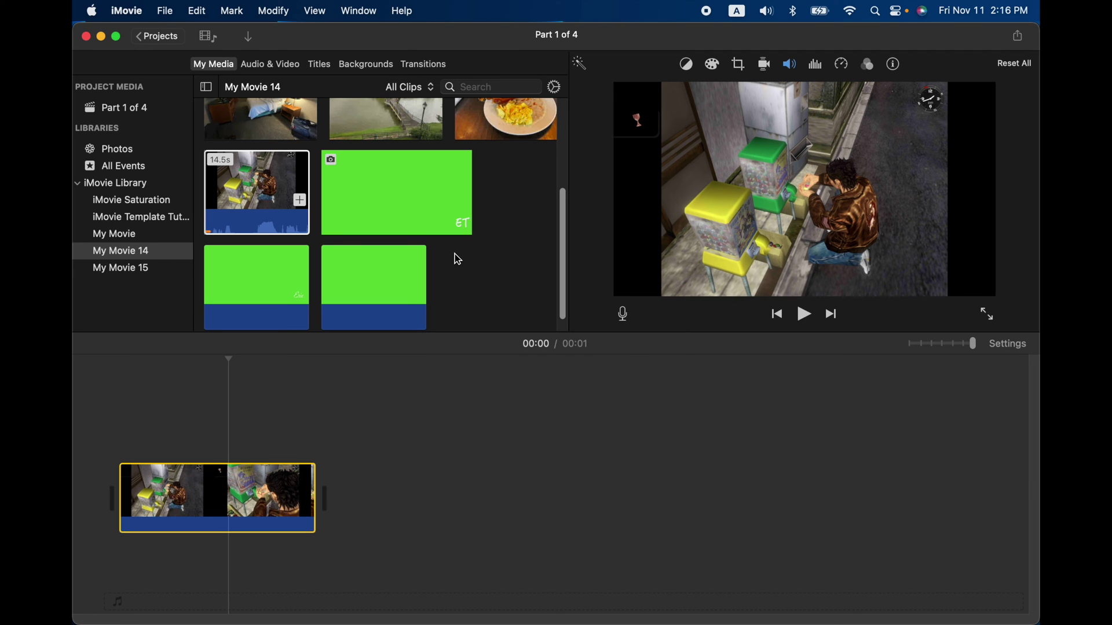
pyautogui.click(255, 184)
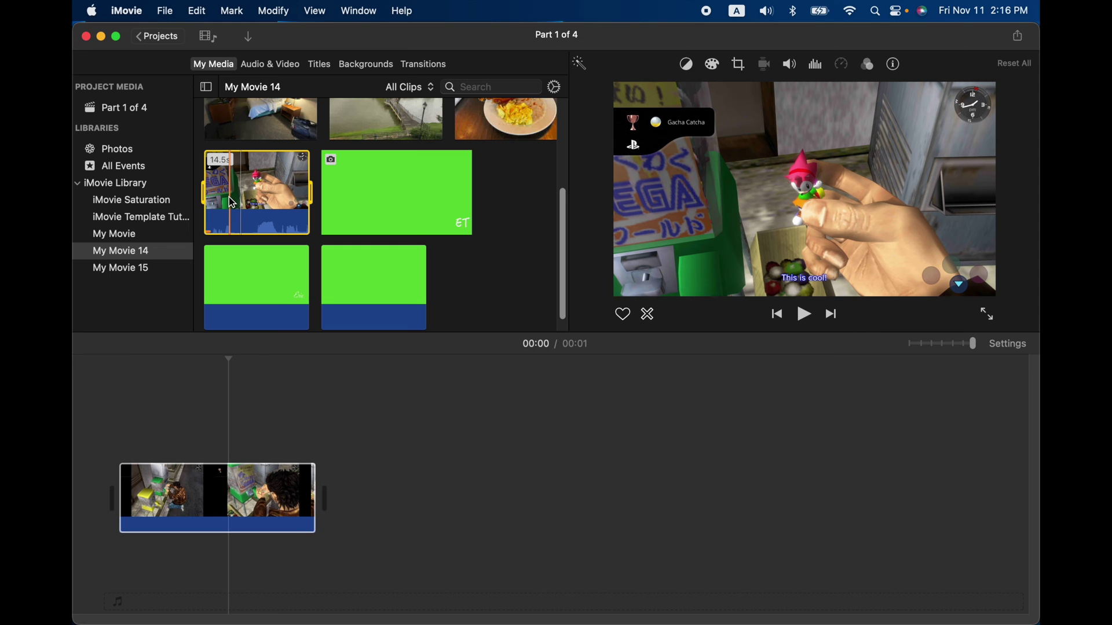
pyautogui.moveTo(232, 202); pyautogui.dragTo(213, 190)
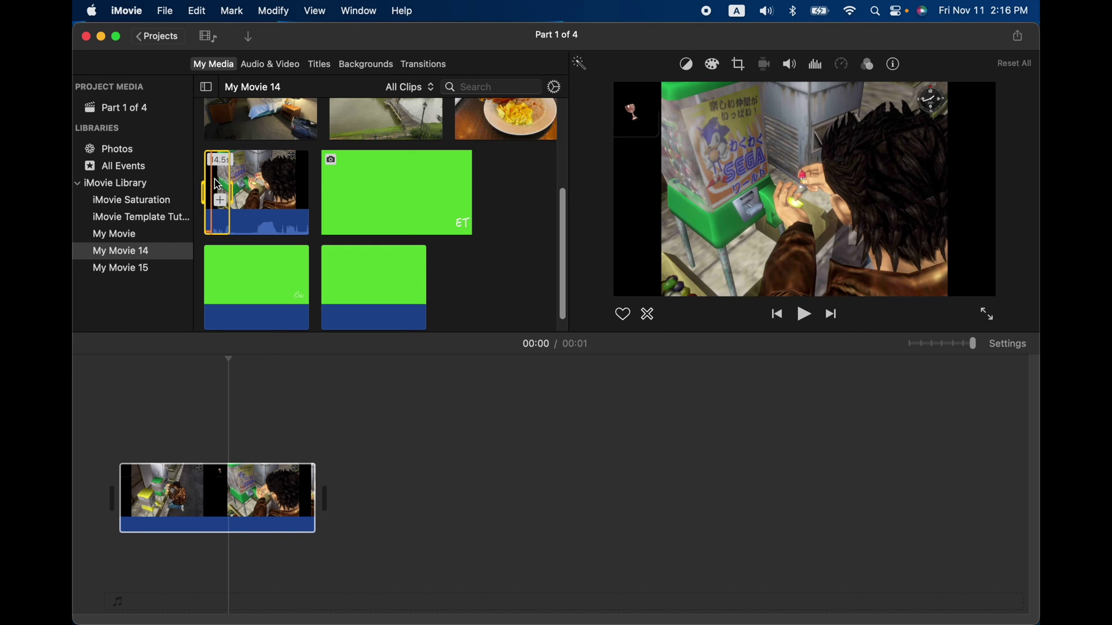
pyautogui.press('space')
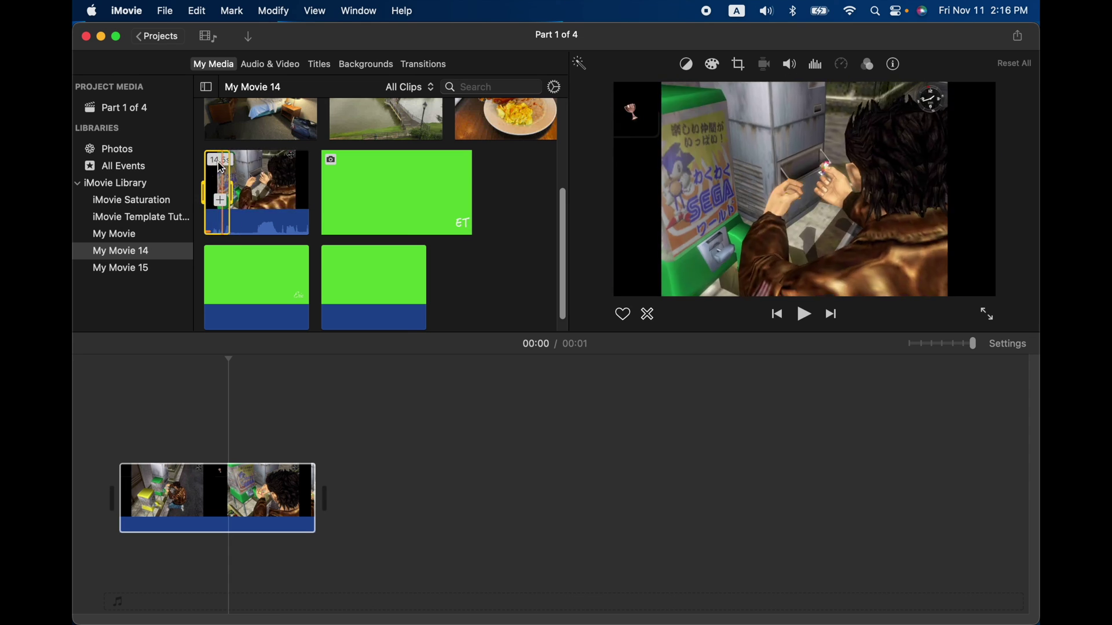
pyautogui.click(1021, 38)
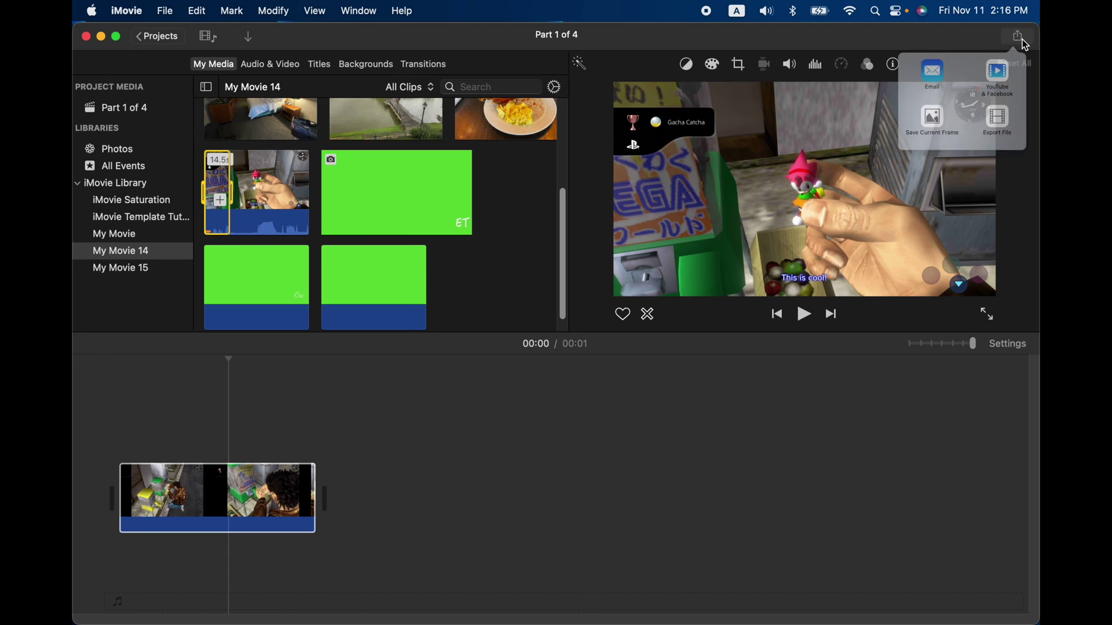
pyautogui.click(993, 159)
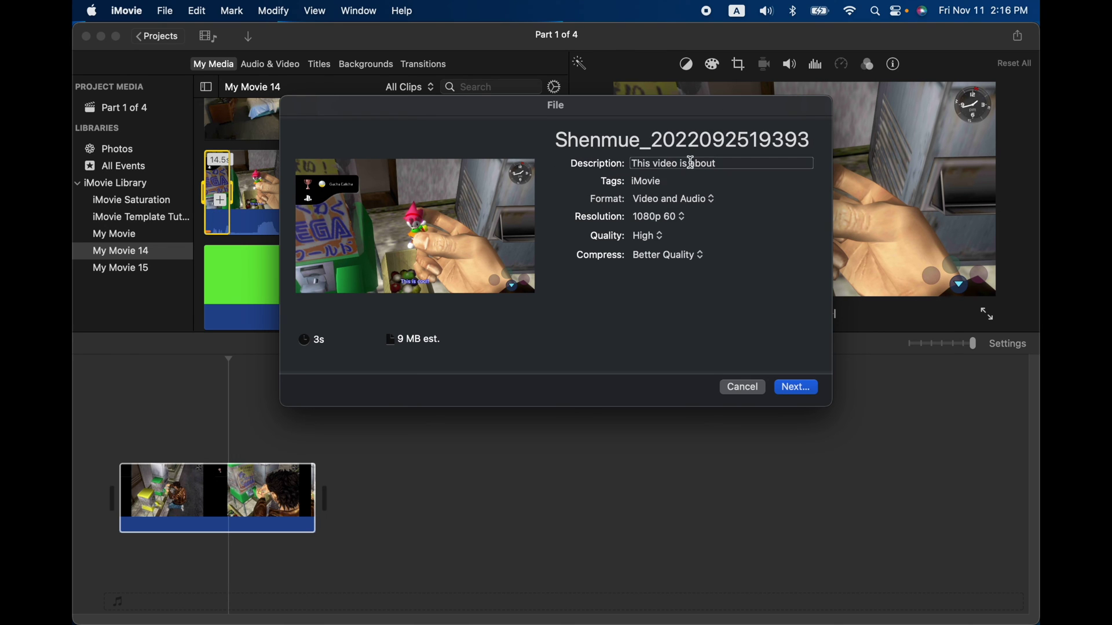
pyautogui.click(758, 389)
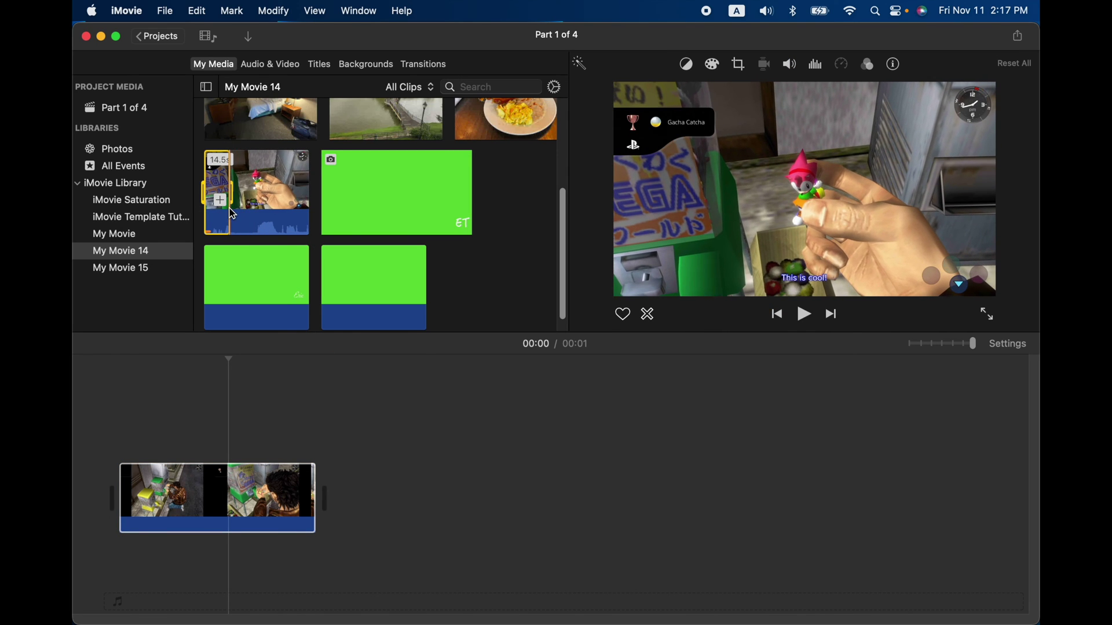
# Mark a short range partway through the 14.5s clip
pyautogui.click(232, 219)
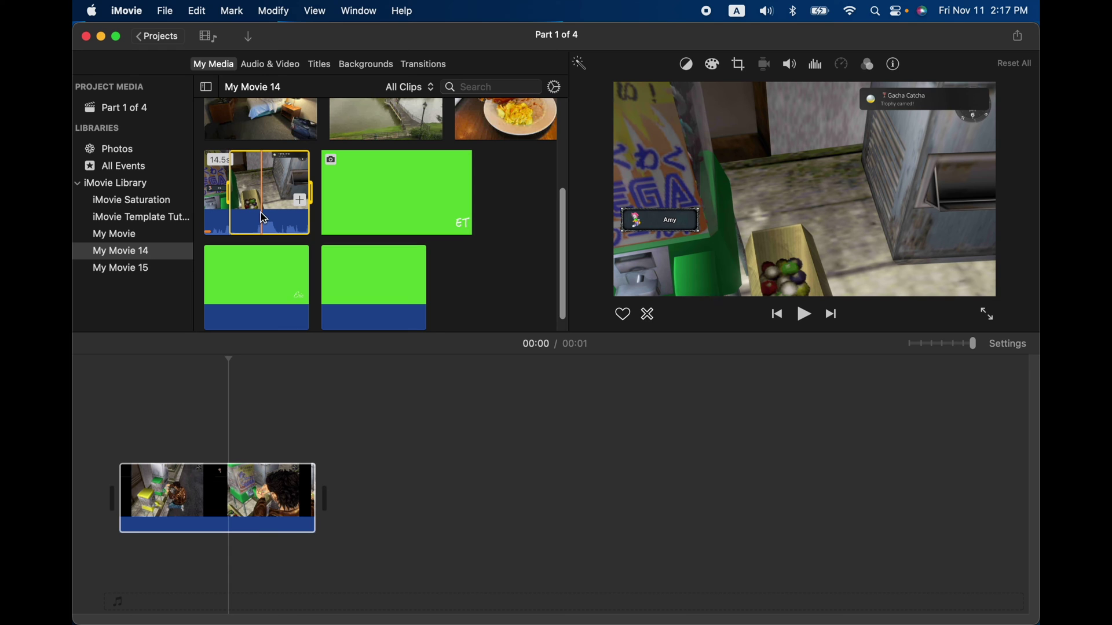
pyautogui.moveTo(260, 214); pyautogui.dragTo(231, 197)
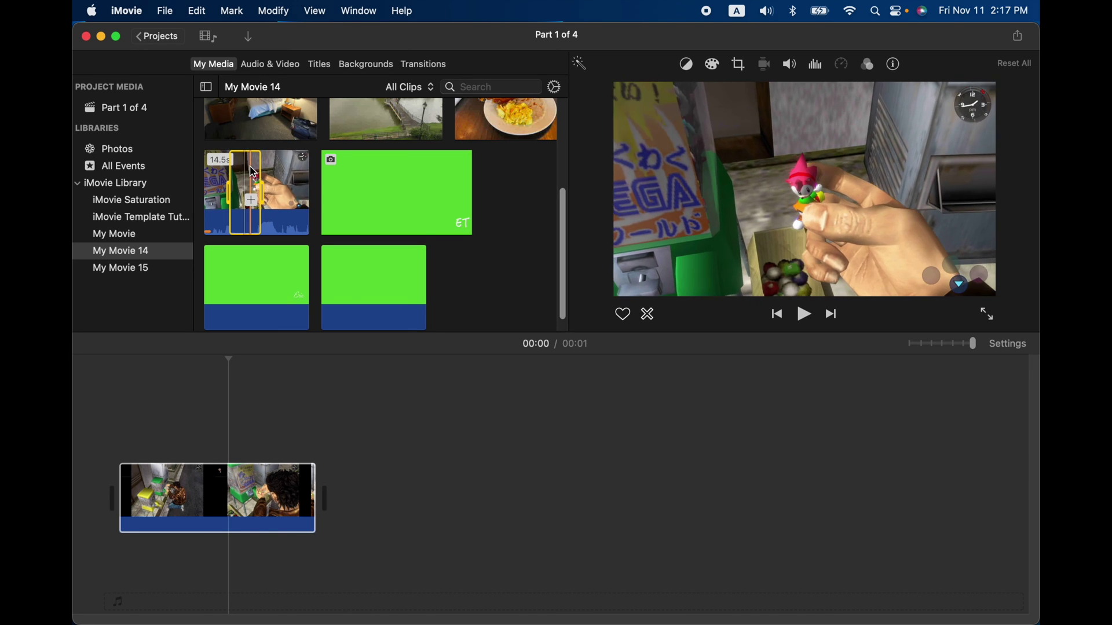
pyautogui.click(1021, 36)
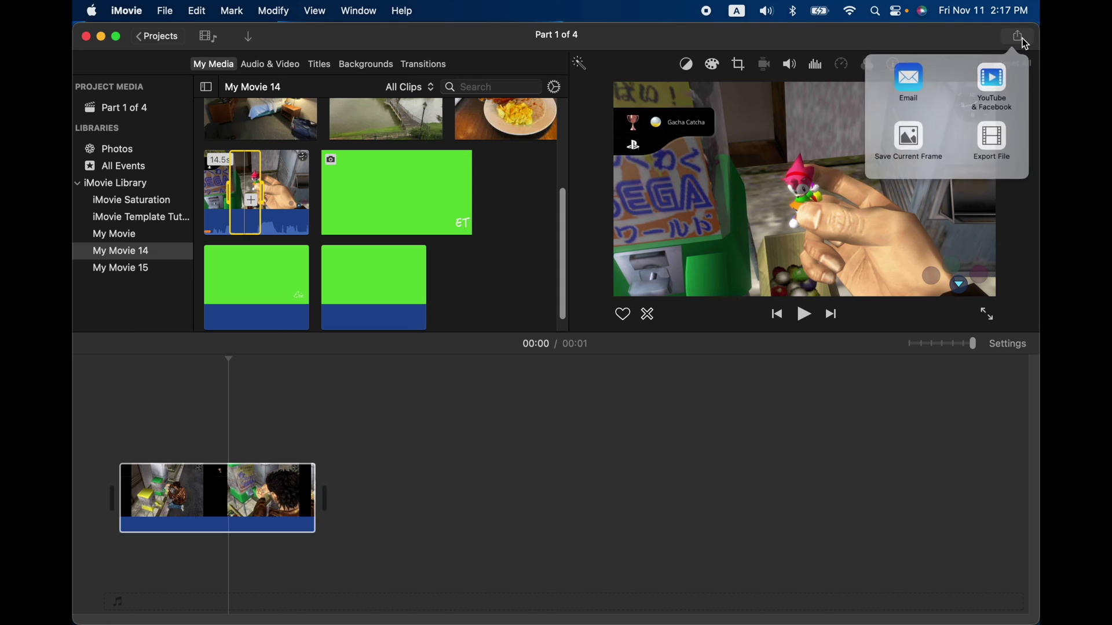
pyautogui.click(623, 494)
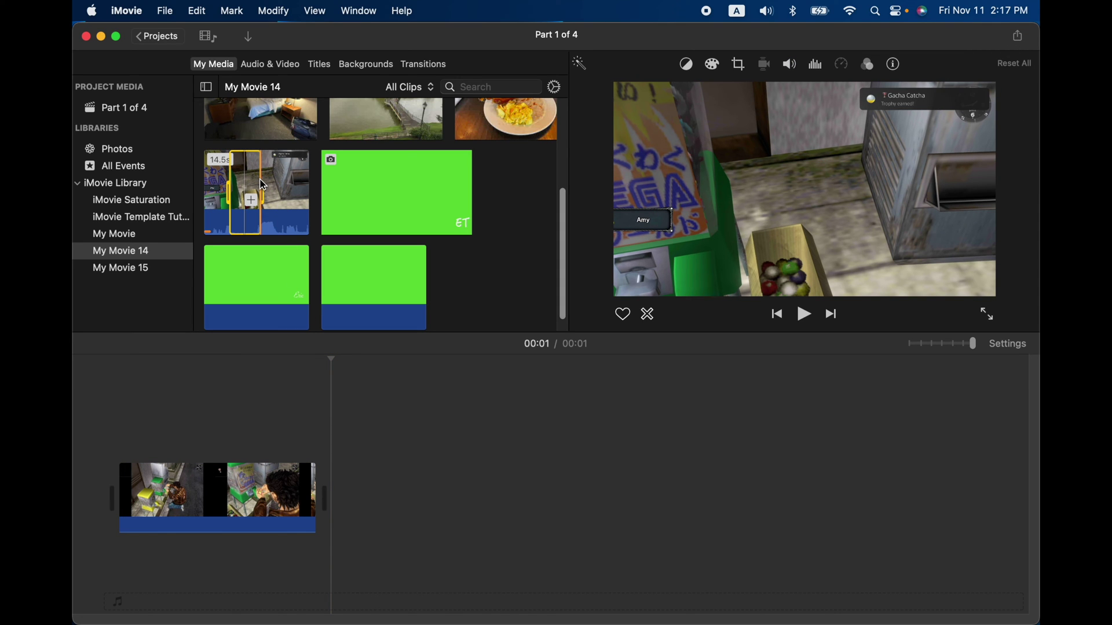
# Reset the range so it runs from a later point to the clip's end
pyautogui.click(264, 186)
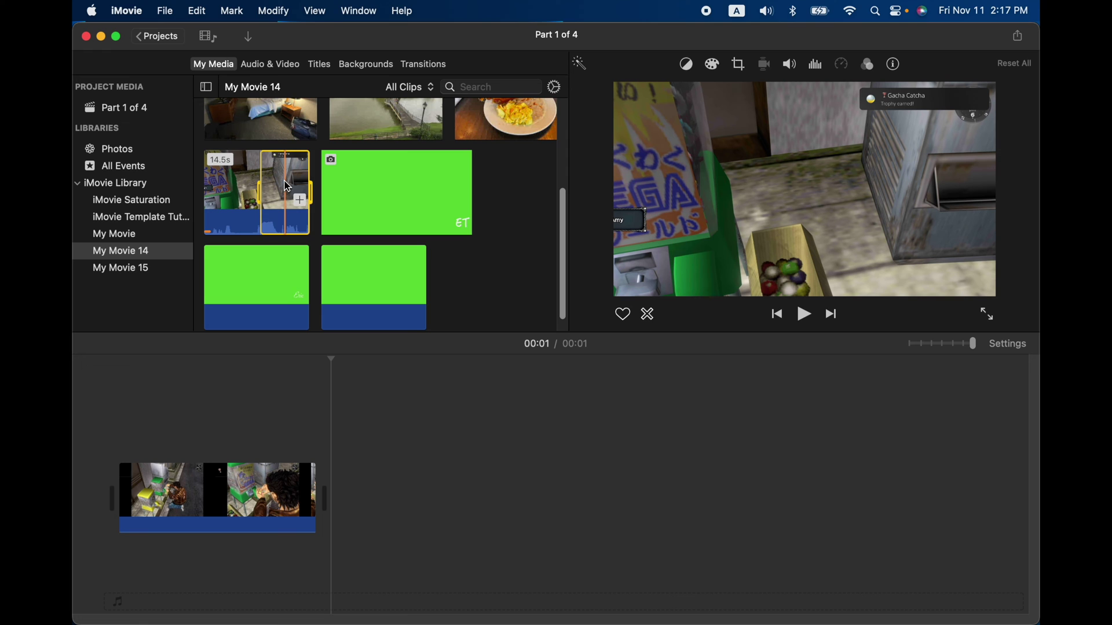
pyautogui.keyDown('shift'); pyautogui.click(285, 182); pyautogui.keyUp('shift')
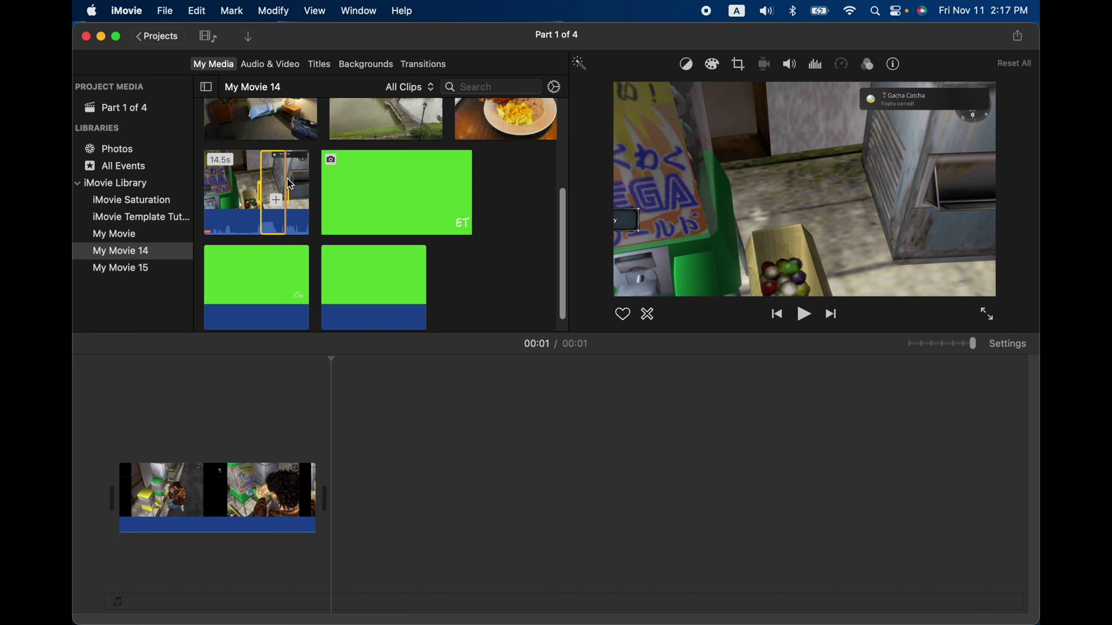
pyautogui.click(289, 181)
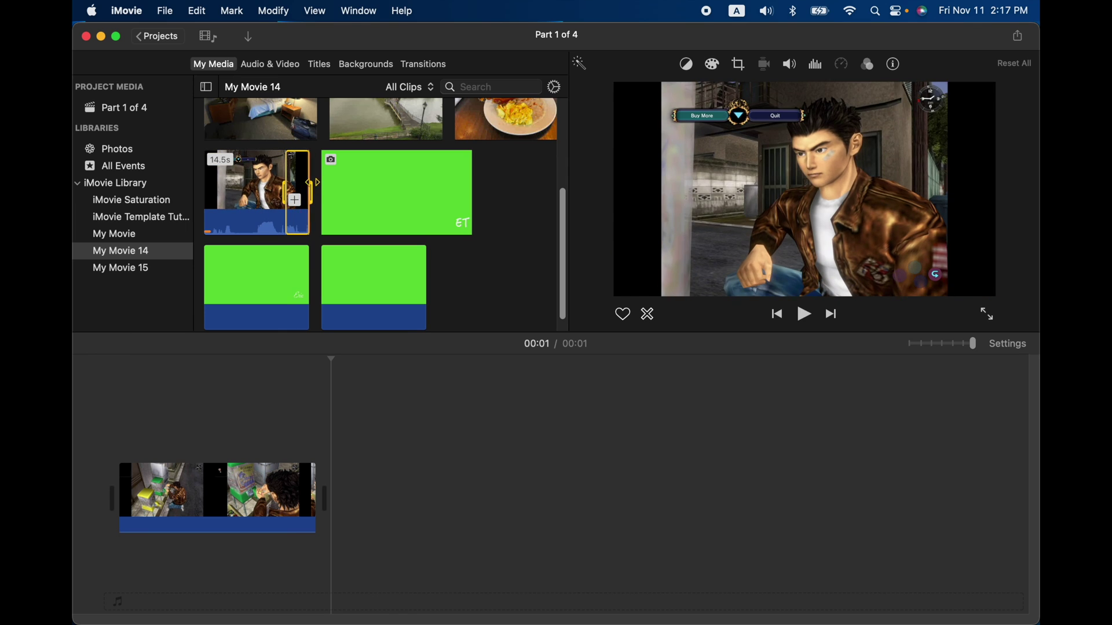
pyautogui.click(1017, 36)
pyautogui.click(1018, 36)
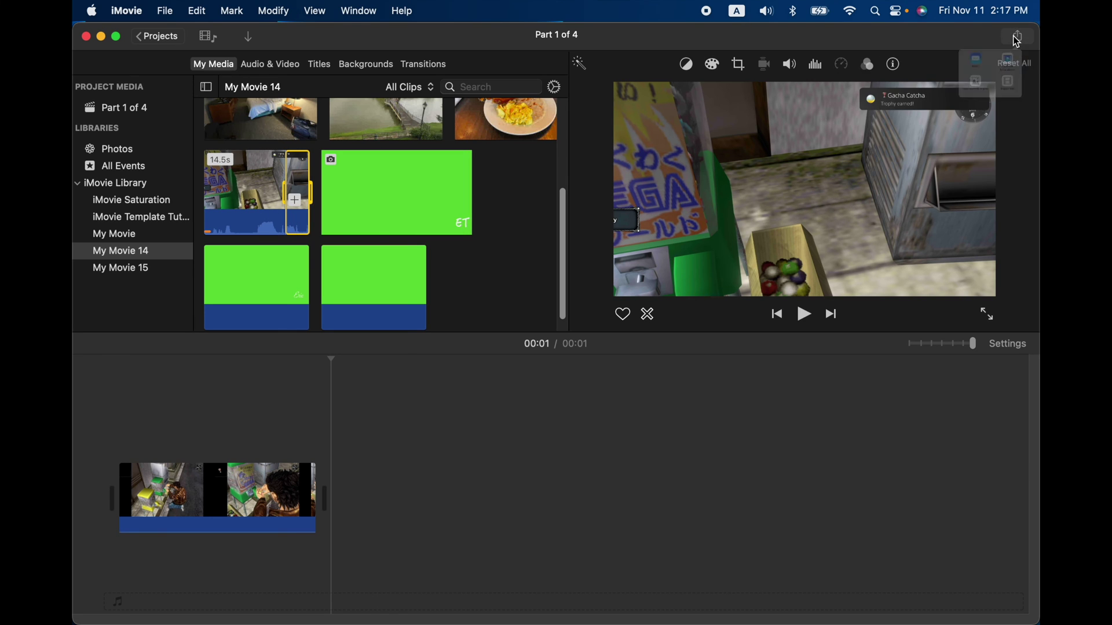